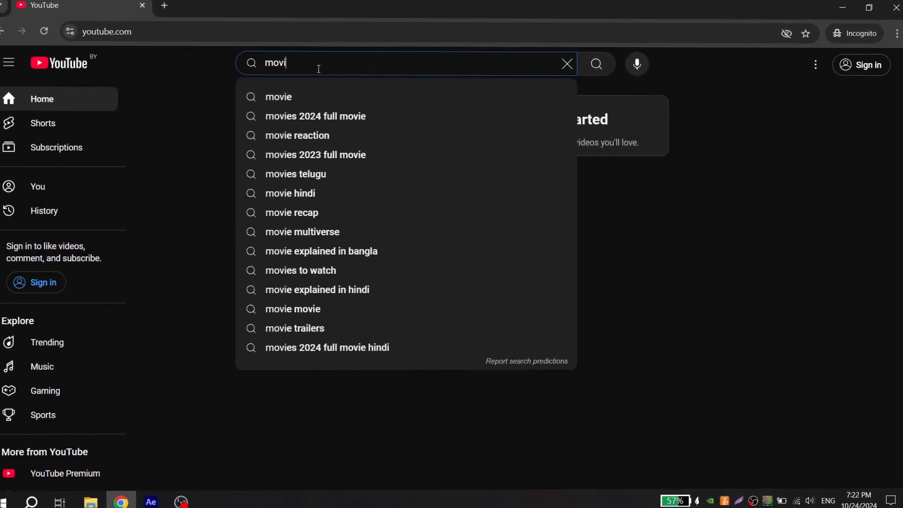
Search YouTube for "movie edits" and browse further through the Shorts results
text(dits)
key(Return)
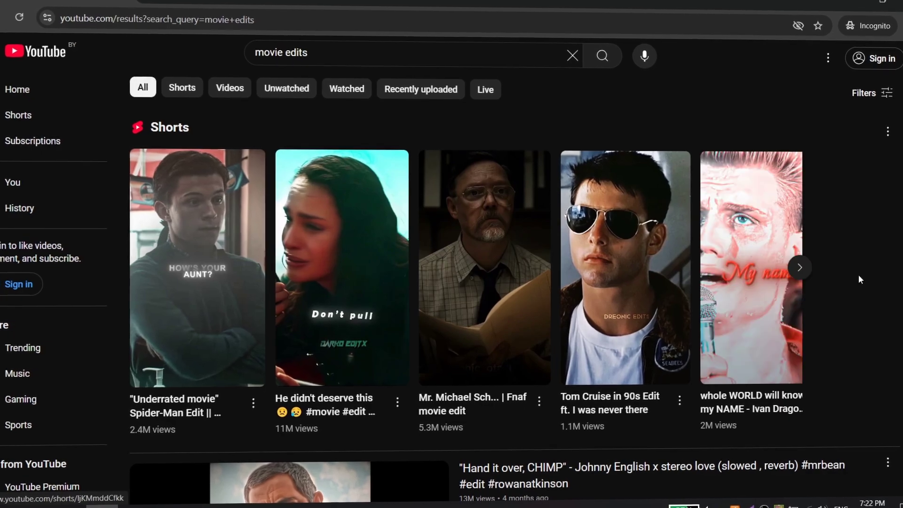
click(802, 276)
click(802, 277)
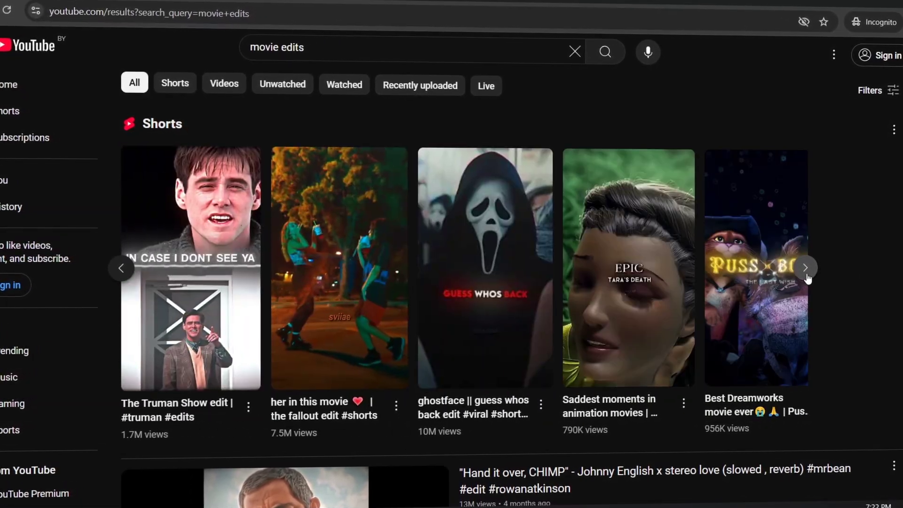
click(807, 272)
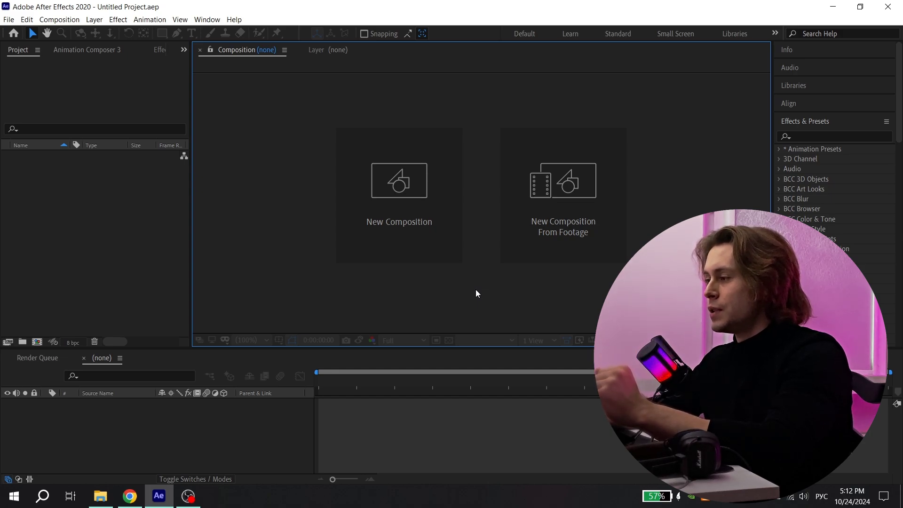
Create a new 1140 × 1440 px composition named Comp 1 at 60 frames per second with Quarter resolution
click(433, 212)
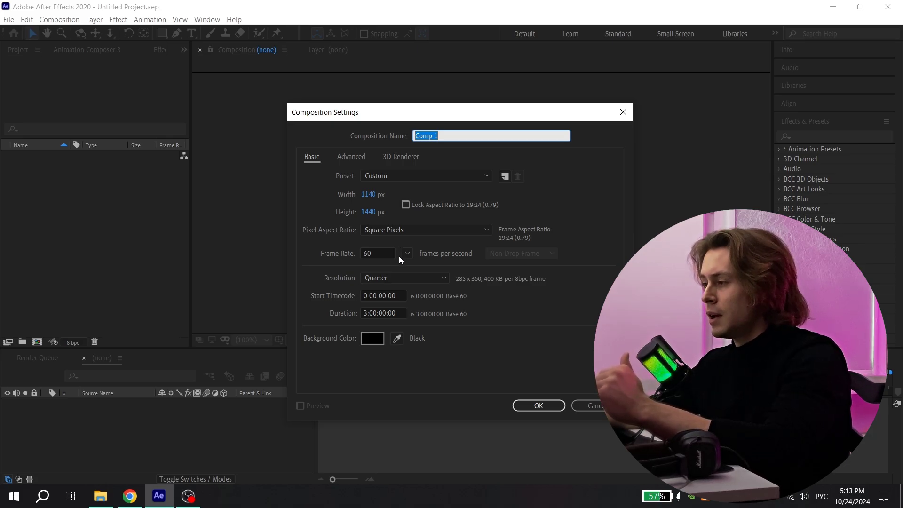
click(399, 278)
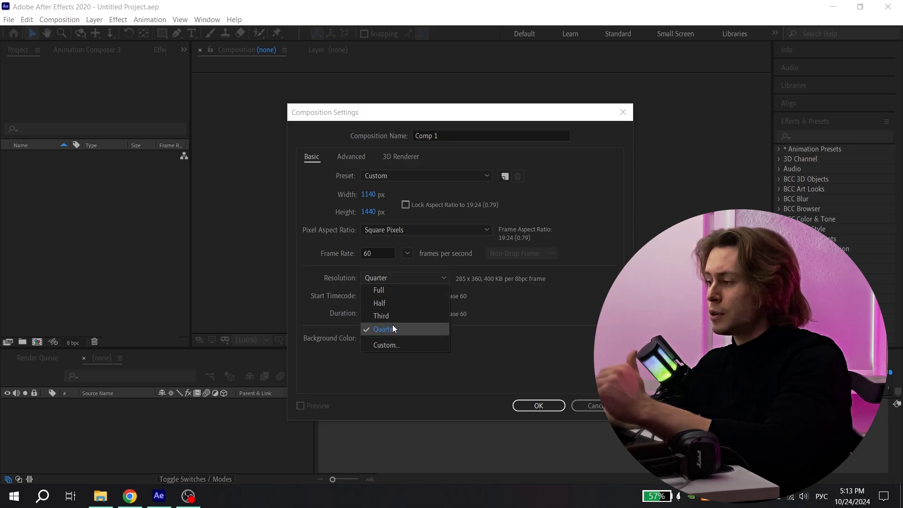
click(395, 262)
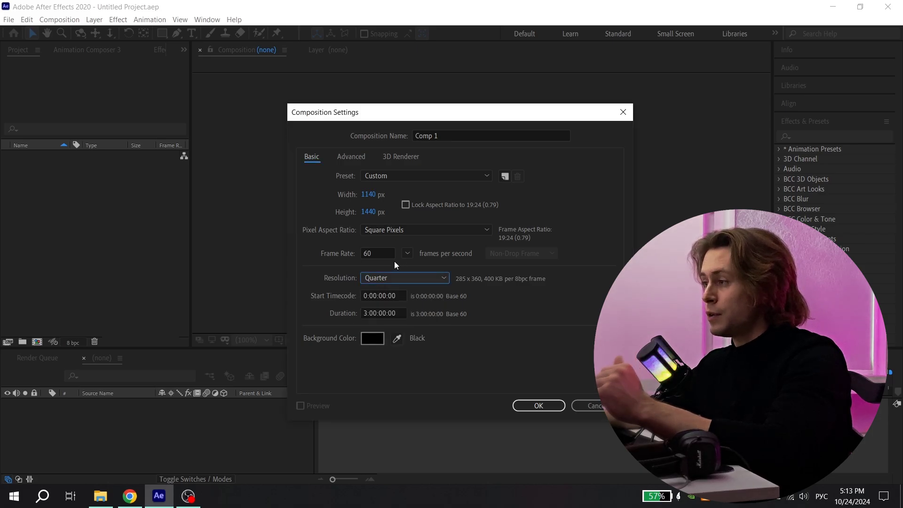
click(359, 157)
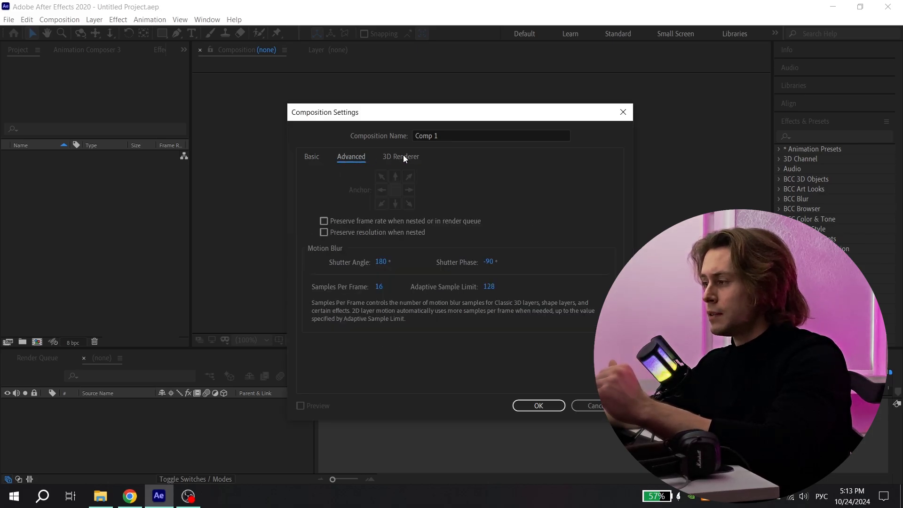
click(404, 157)
click(367, 155)
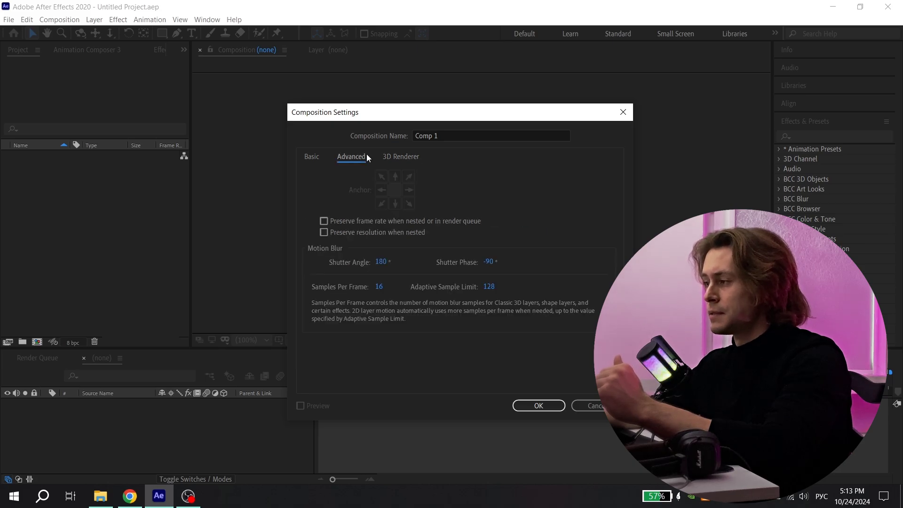
click(550, 406)
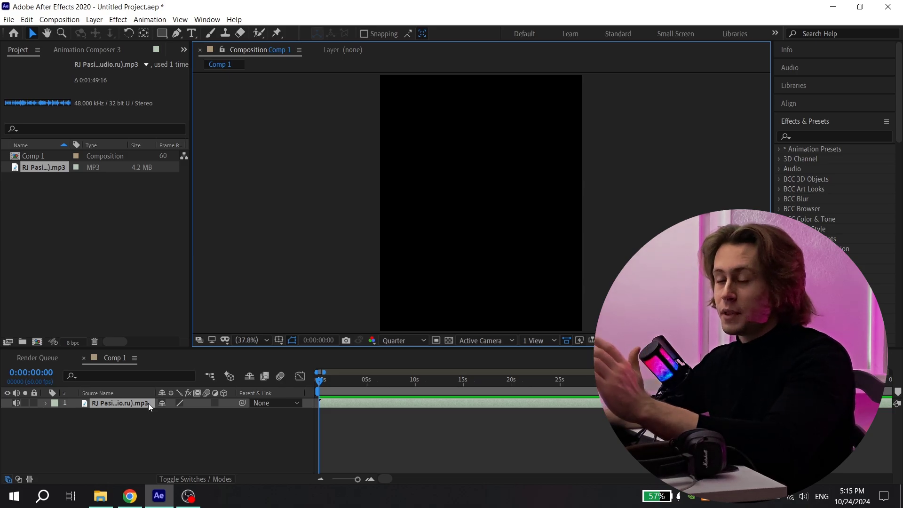
Expand the mp3 layer down to its audio waveform and scrub through the opening of the track
click(46, 403)
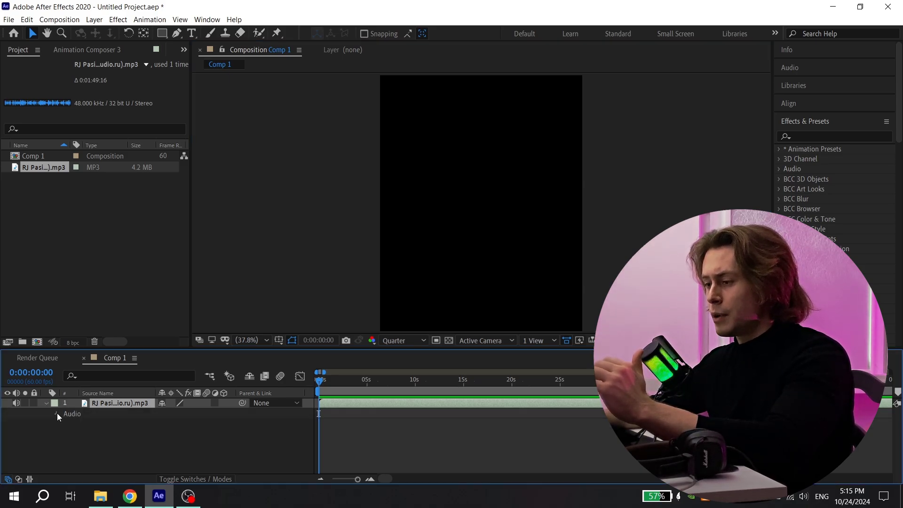
click(57, 413)
click(66, 433)
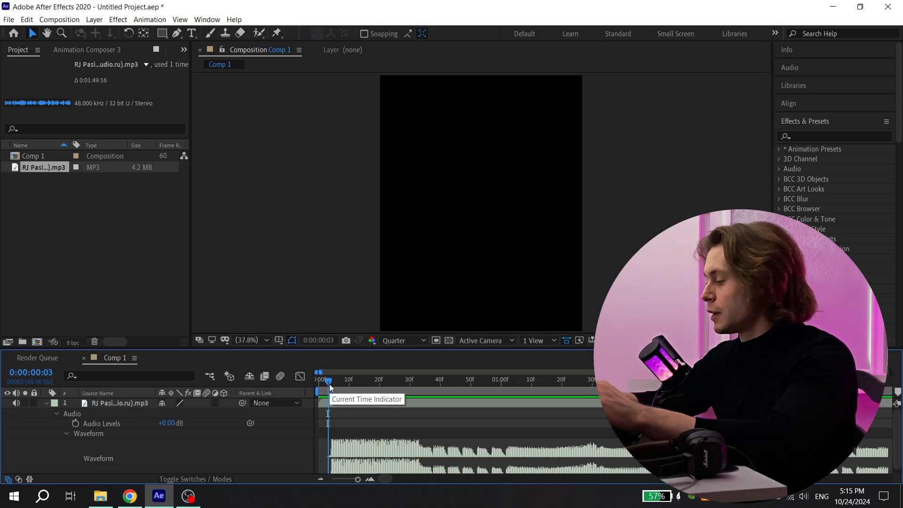
mouse_move(329, 384)
mouse_down()
mouse_move(464, 397)
mouse_move(431, 394)
mouse_move(449, 378)
mouse_move(522, 380)
mouse_up()
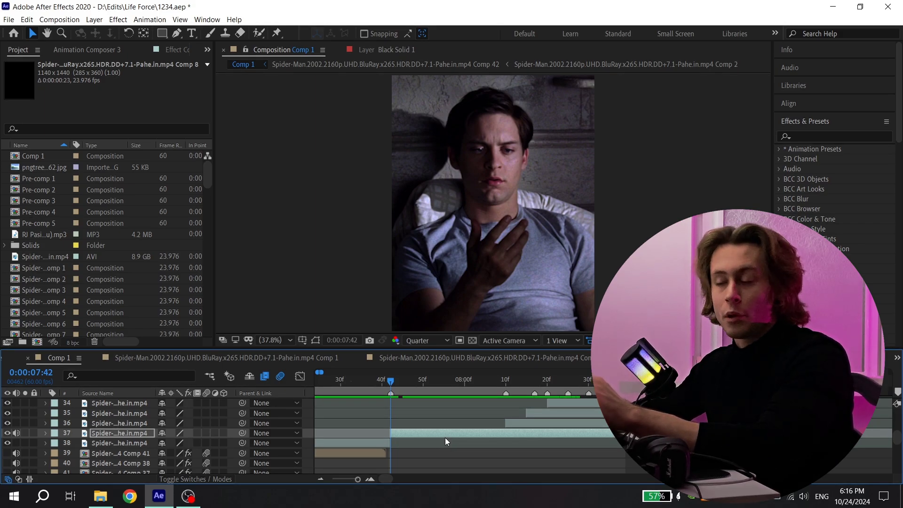
Select all the staggered Spider-Man clip layers from layer 38 up to layer 31
scroll(413, 435, down, 1)
scroll(413, 433, up, 1)
scroll(417, 434, down, 1)
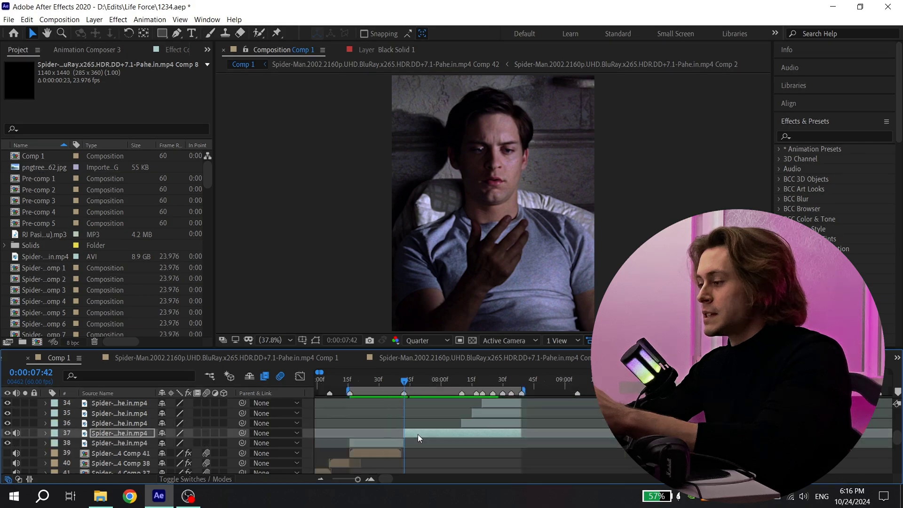
scroll(417, 433, up, 3)
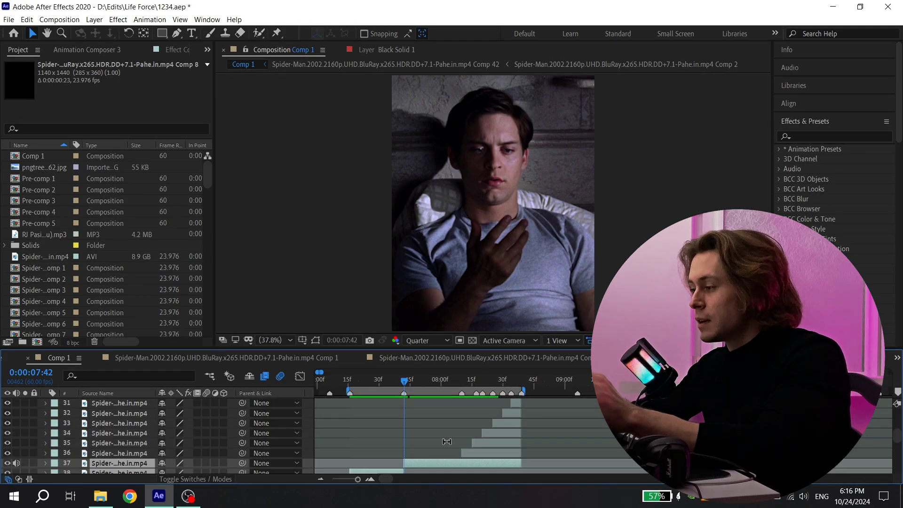
scroll(447, 441, down, 3)
click(398, 446)
ctrl+click(423, 433)
ctrl+click(475, 422)
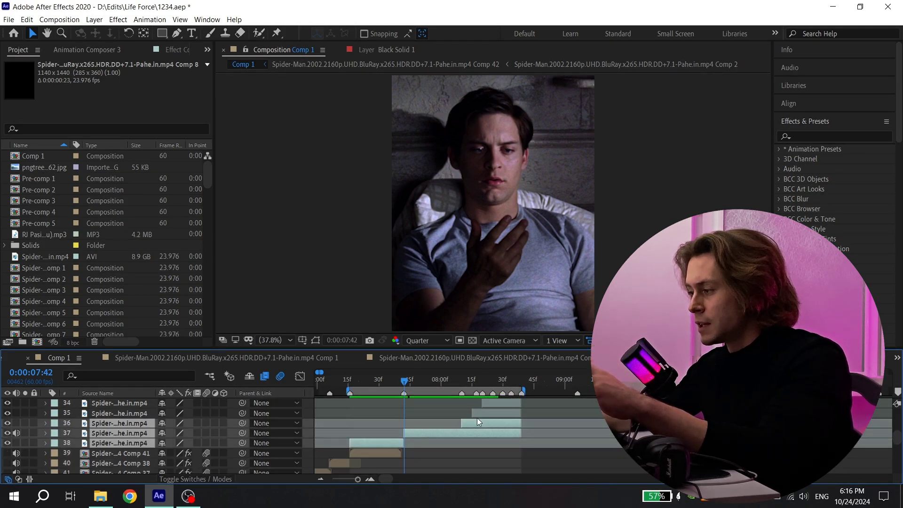
ctrl+click(485, 413)
ctrl+click(496, 403)
scroll(503, 413, up, 3)
ctrl+click(511, 422)
ctrl+click(512, 414)
ctrl+click(515, 404)
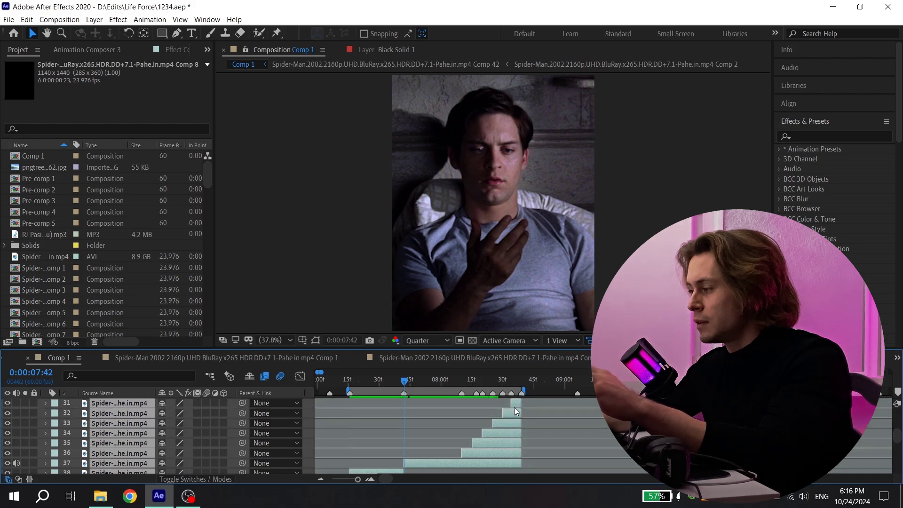
scroll(438, 429, down, 3)
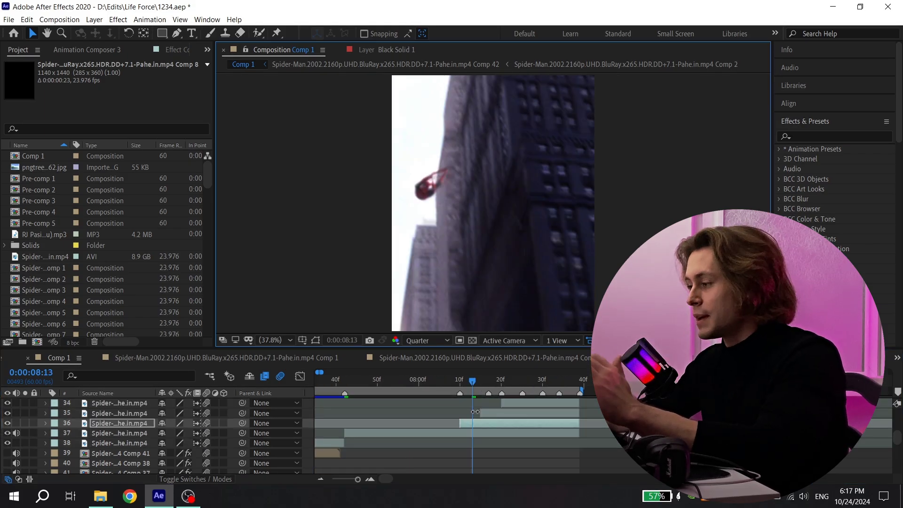
At 0:00:08:26, scale the layer 36 clip to 29% and move it slightly higher in the frame
click(527, 382)
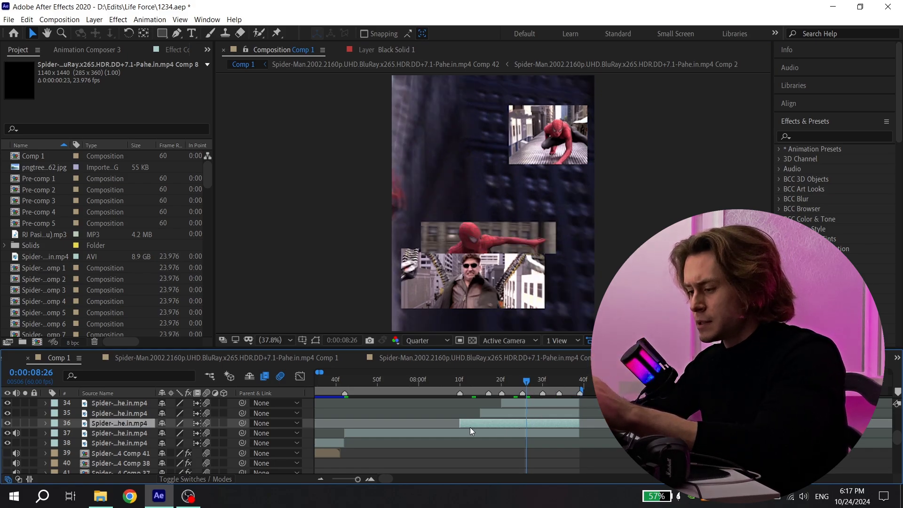
key(s)
drag(179, 432, 138, 434)
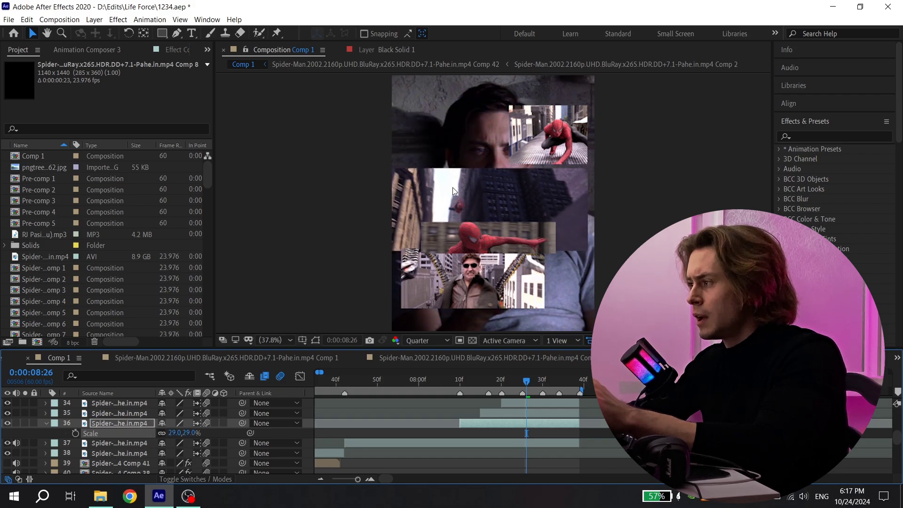
drag(453, 191, 461, 173)
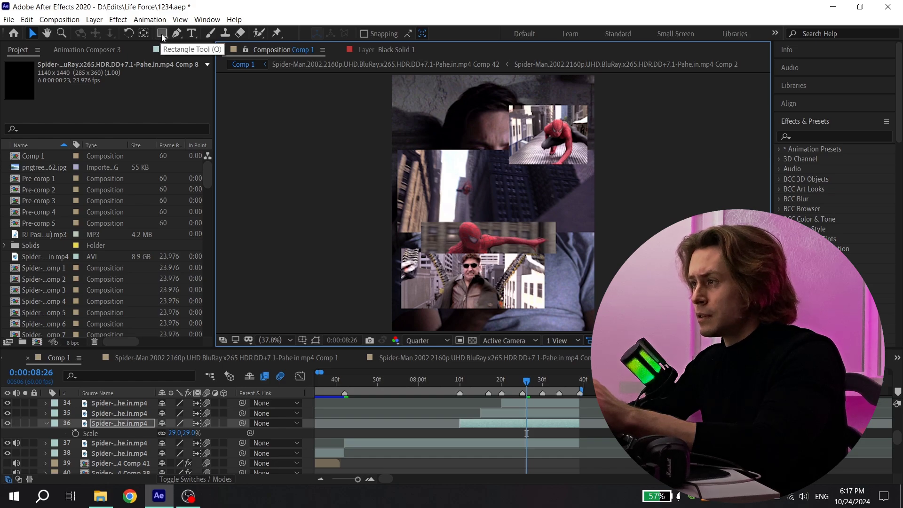
Draw a rectangular mask over the scaled-down layer 36 clip to crop it, and return to the Selection tool
click(161, 35)
drag(413, 158, 512, 163)
click(33, 34)
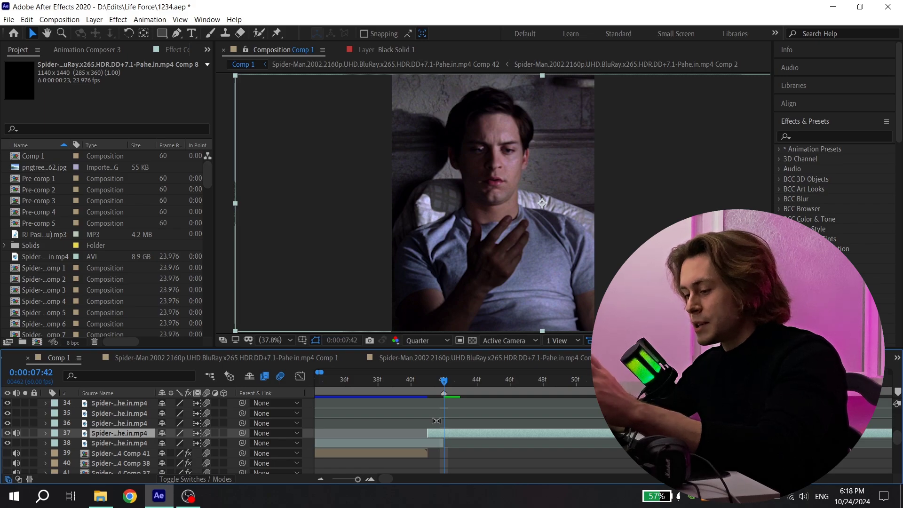
Split the layer 37 clip at 0:00:07:42 and apply Freeze Frame to its earlier part
key(ctrl+shift+d)
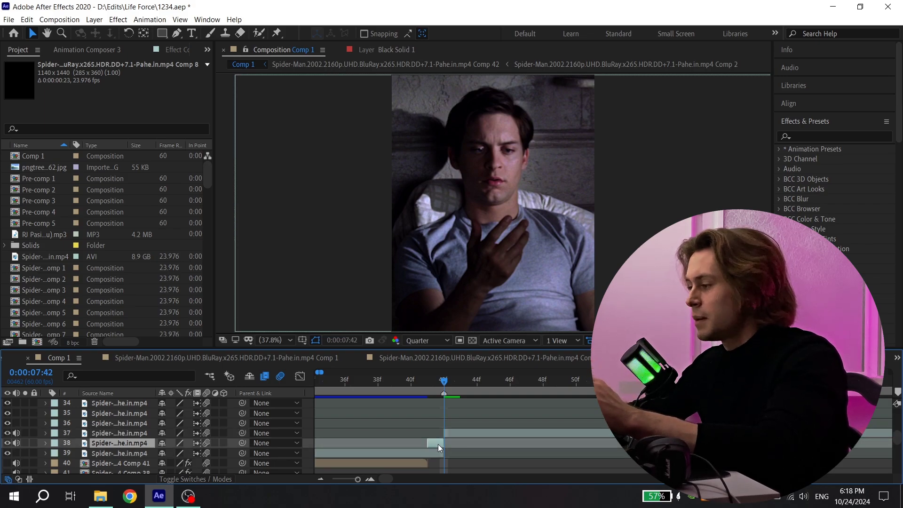
right_click(437, 443)
mouse_move(479, 209)
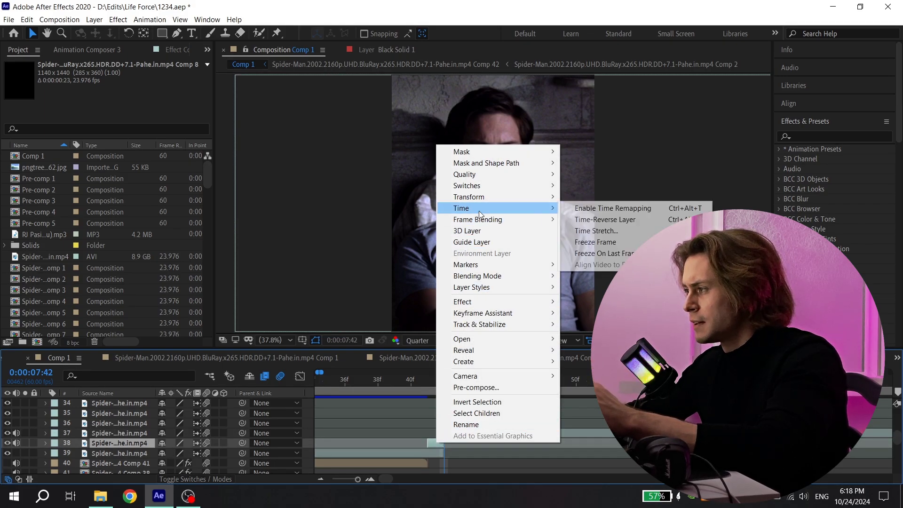
click(594, 242)
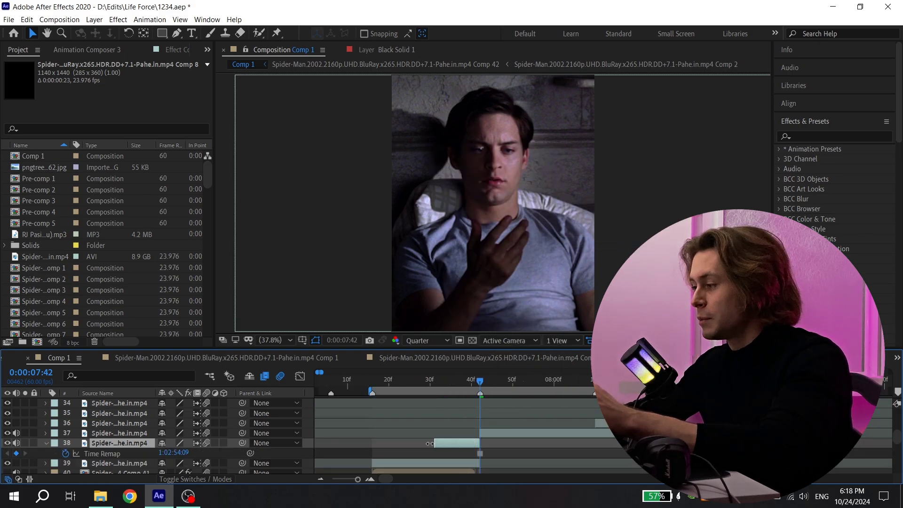
Extend the start of the frozen layer 38 back to 0:00:07:28 and place the current time there
click(435, 381)
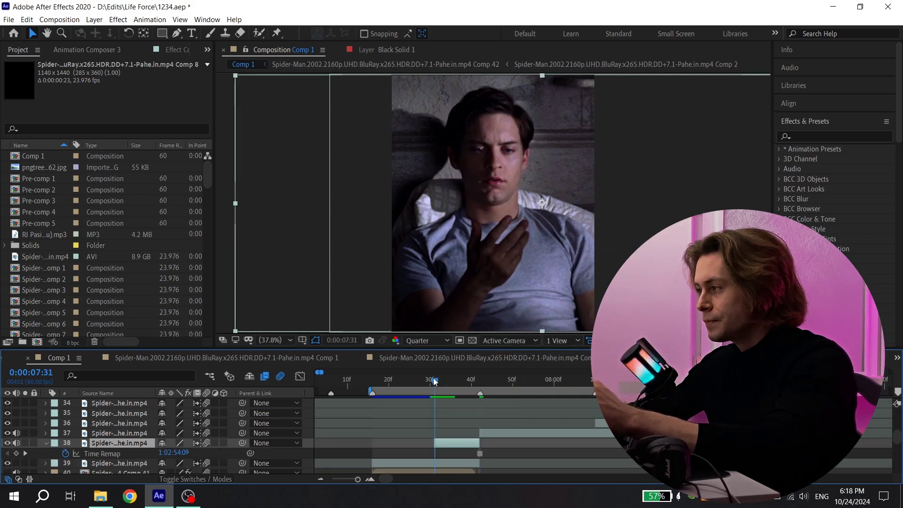
key(Page_Up)
scroll(435, 382, up, 1)
key(Page_Down)
key(minus)
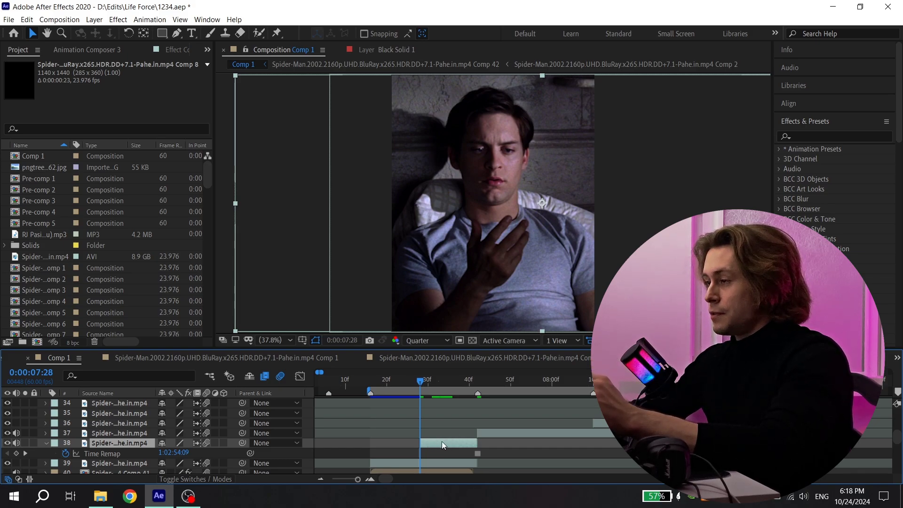
Set the preview resolution to Full and trace a Pen tool mask around the man's head and shoulders on layer 38
click(176, 33)
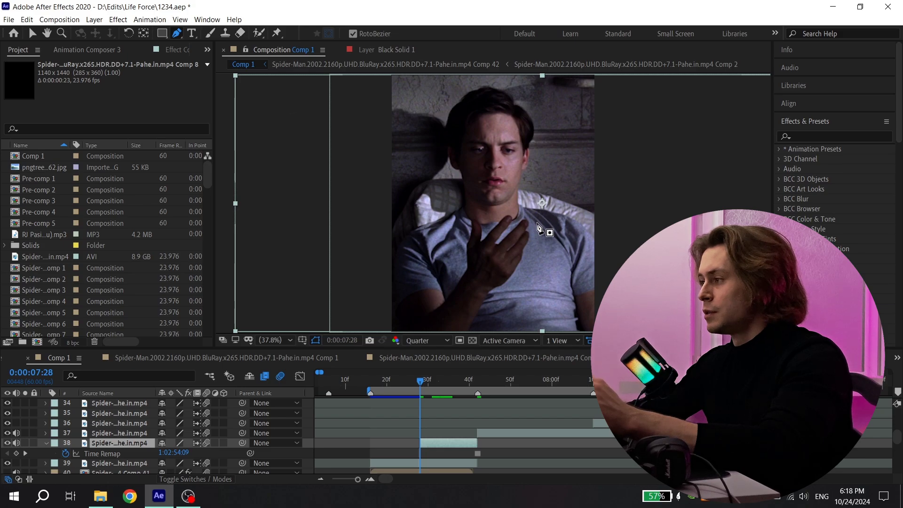
click(426, 342)
click(420, 370)
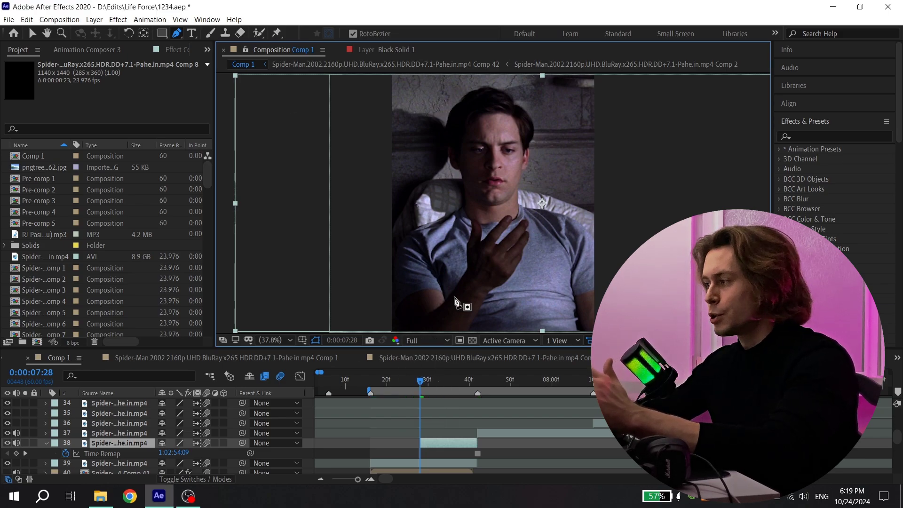
scroll(601, 242, up, 3)
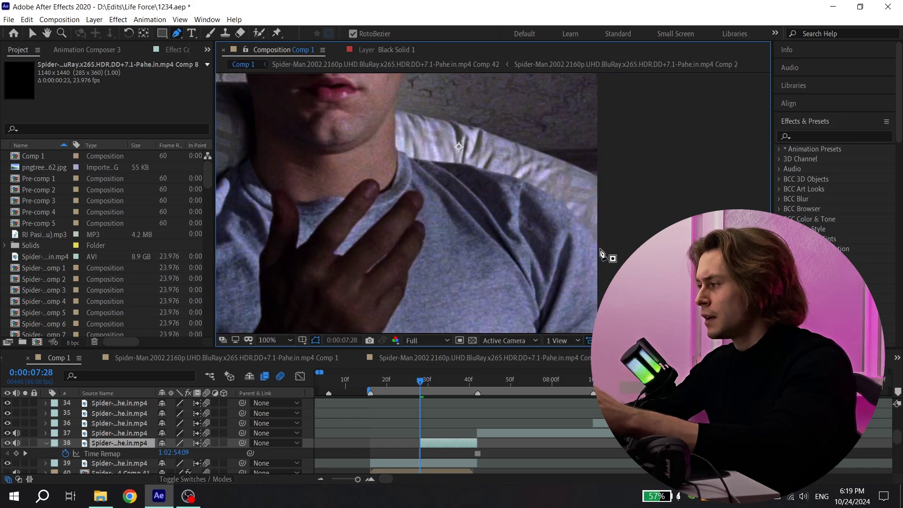
click(600, 249)
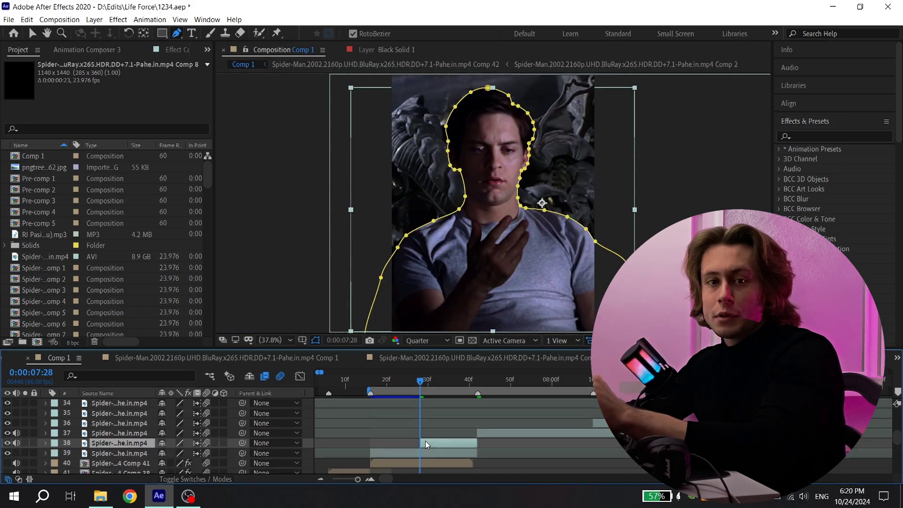
Add a Position keyframe to the cut-out layer 38 and move it to the layer's end at 0:00:07:42
key(alt+shift+p)
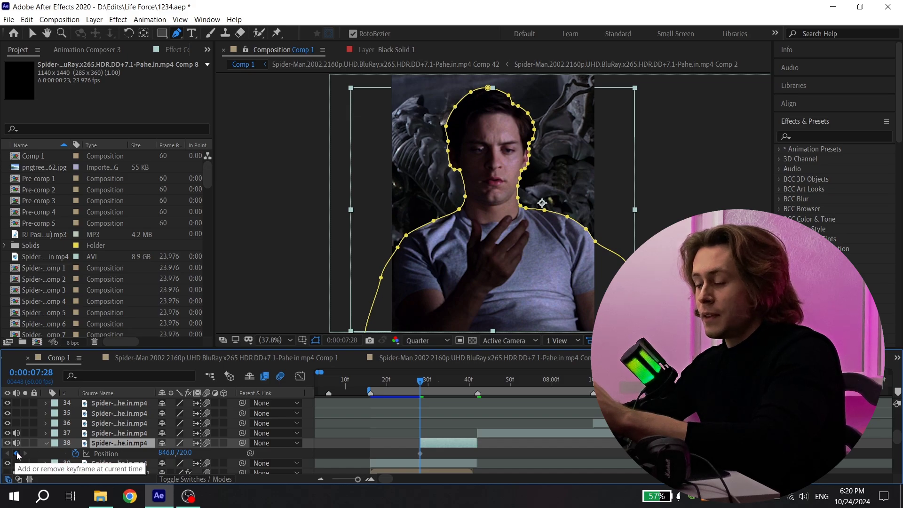
drag(418, 454, 480, 456)
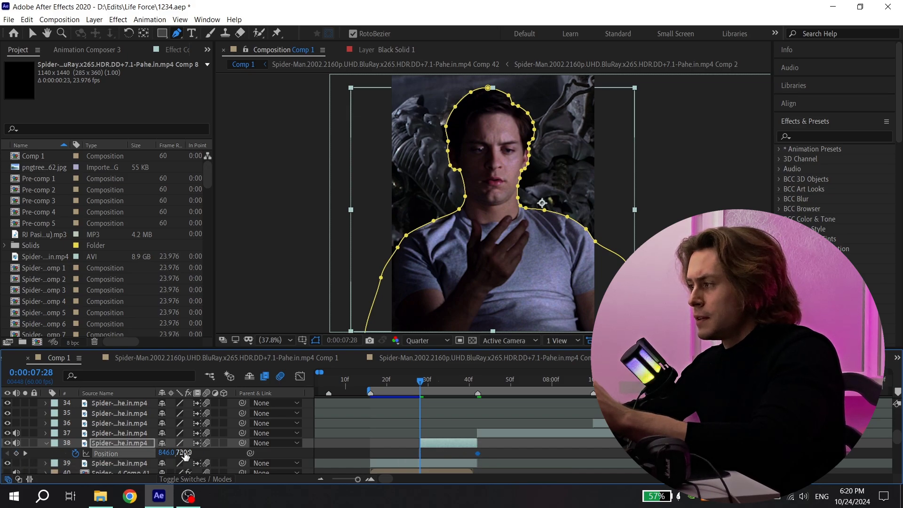
drag(184, 453, 43, 454)
key(ctrl+z)
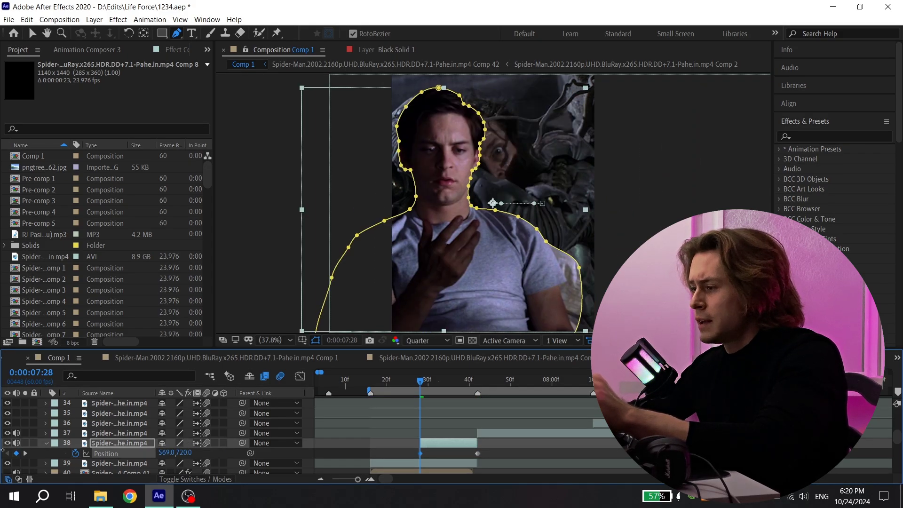
key(ctrl+z)
Set the cut-out's vertical position to 2120 at 0:00:07:28 and preview its slide up into the frame
drag(184, 452, 454, 408)
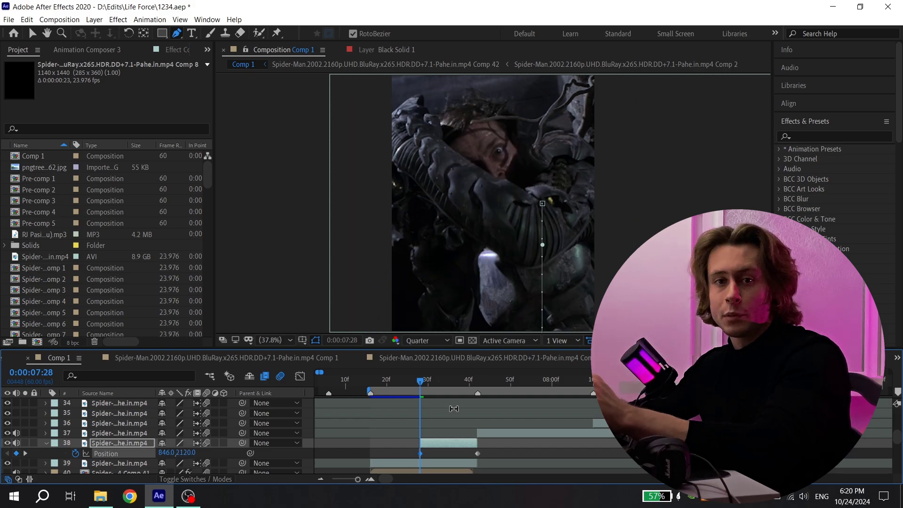
key(space)
click(425, 384)
key(space)
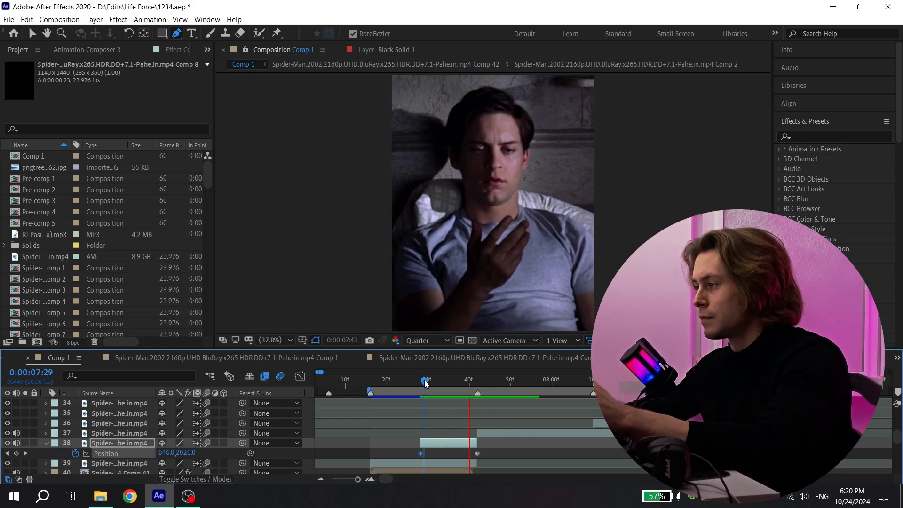
Replay the cut-out's slide into the frame, starting before the first Position keyframe on layer 38
drag(425, 384, 399, 383)
key(space)
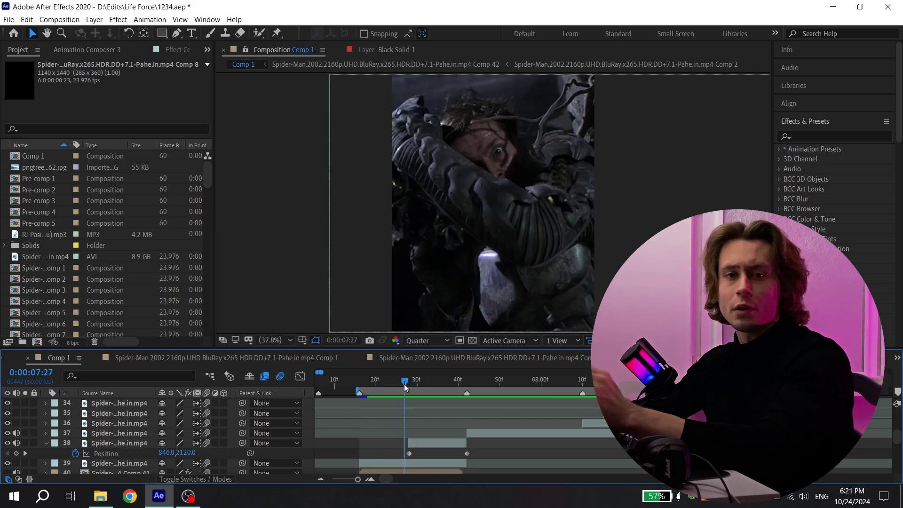
key(space)
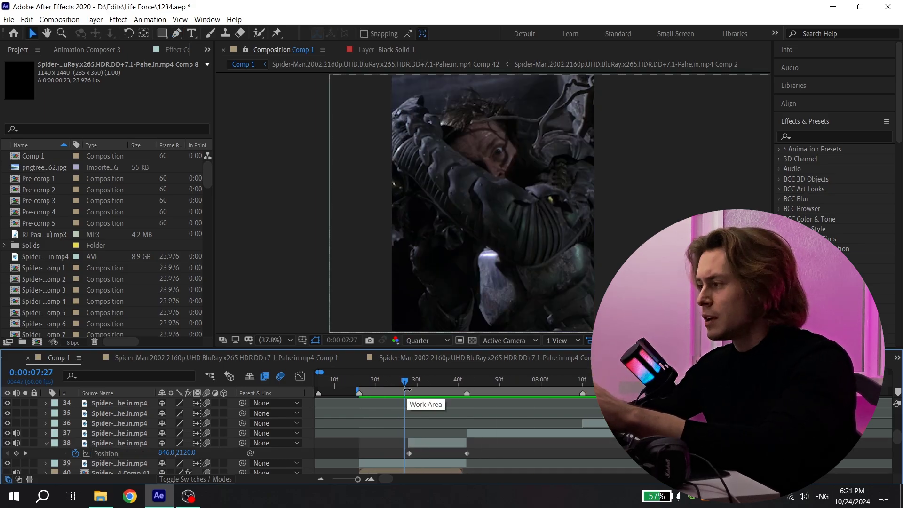
Separate layer 38's Position into X and Y dimensions and show the Y Position curve in the graph editor
click(411, 383)
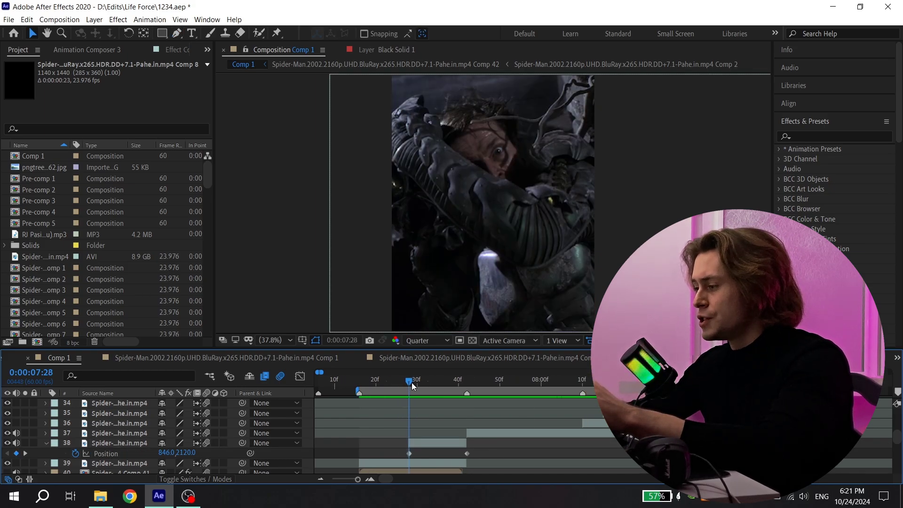
drag(394, 448, 486, 460)
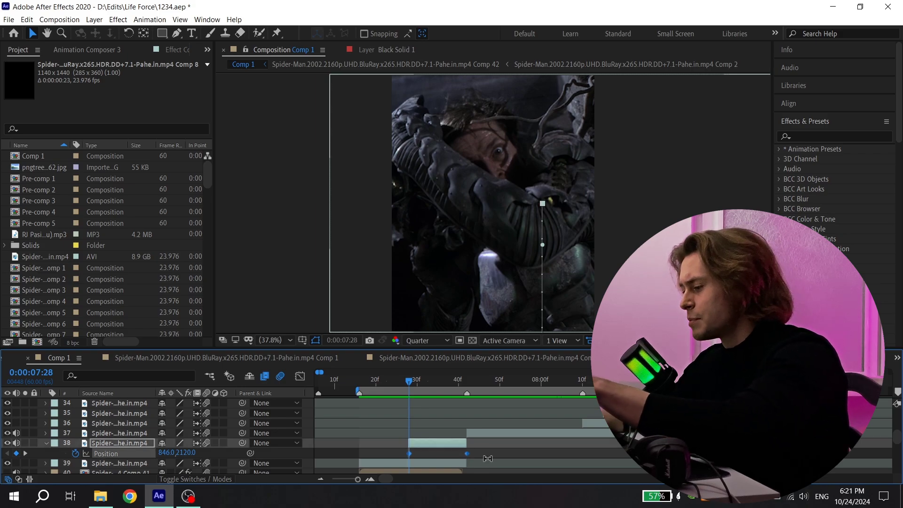
click(300, 376)
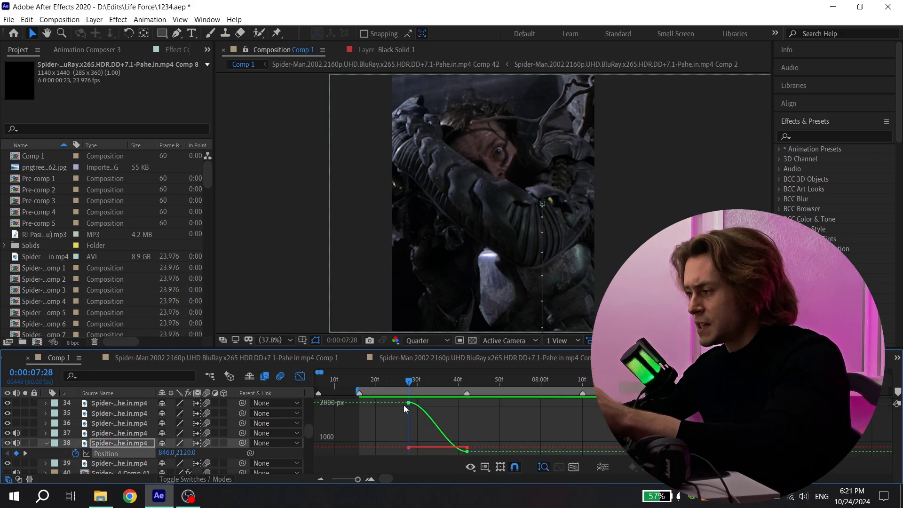
right_click(108, 456)
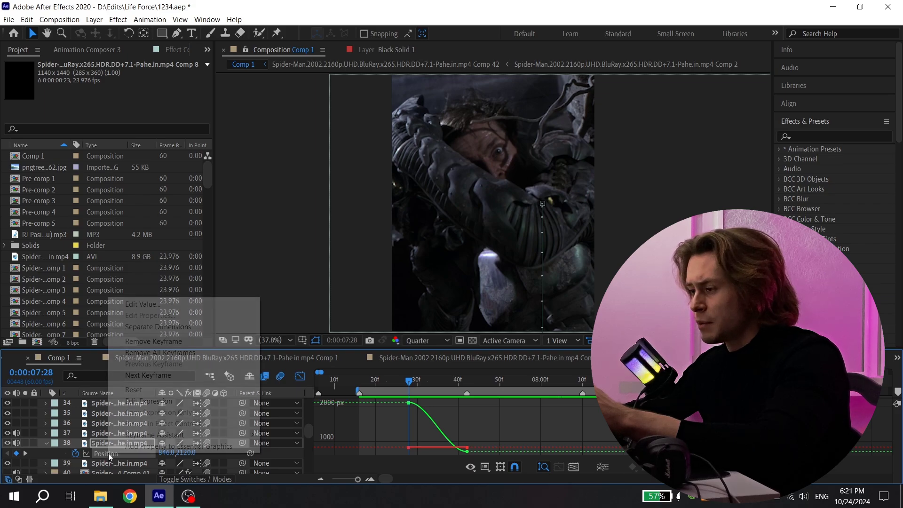
click(155, 326)
click(143, 460)
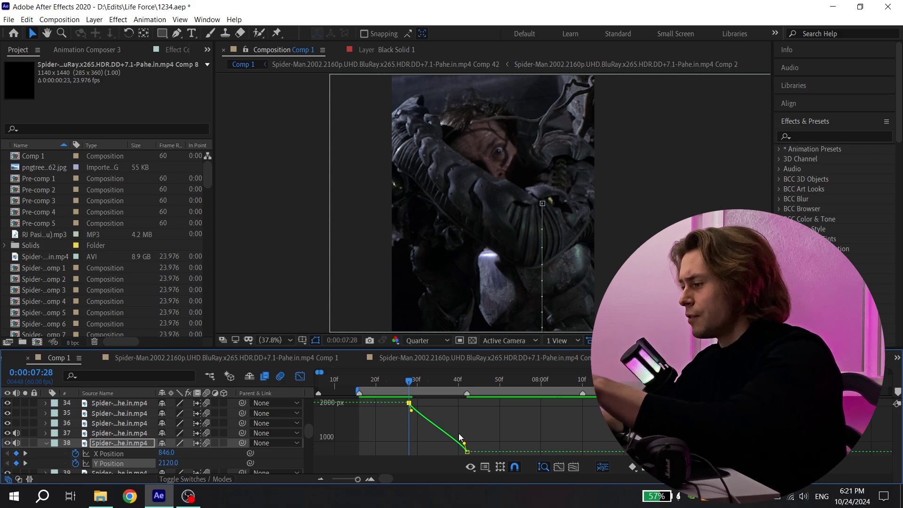
Apply Easy Ease to the Y Position keyframes, reshape the curve to a slow start and fast finish, and preview the slide
key(F9)
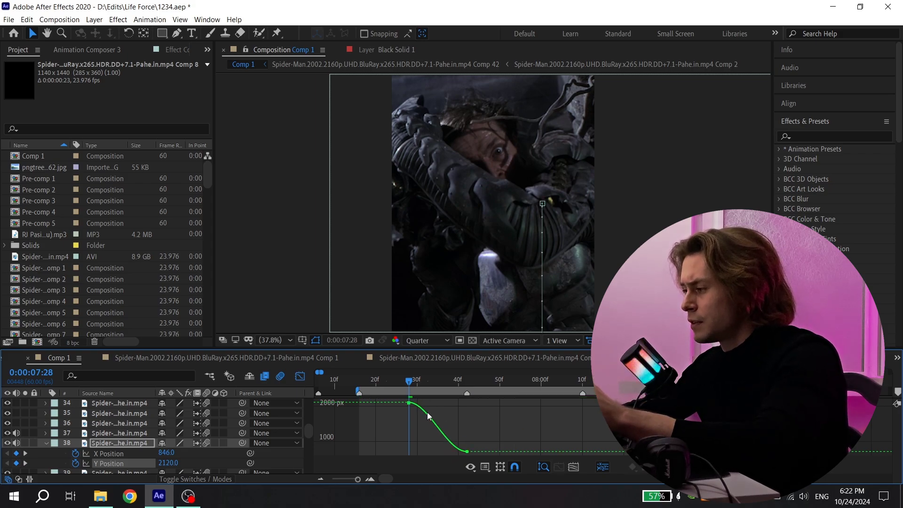
click(428, 414)
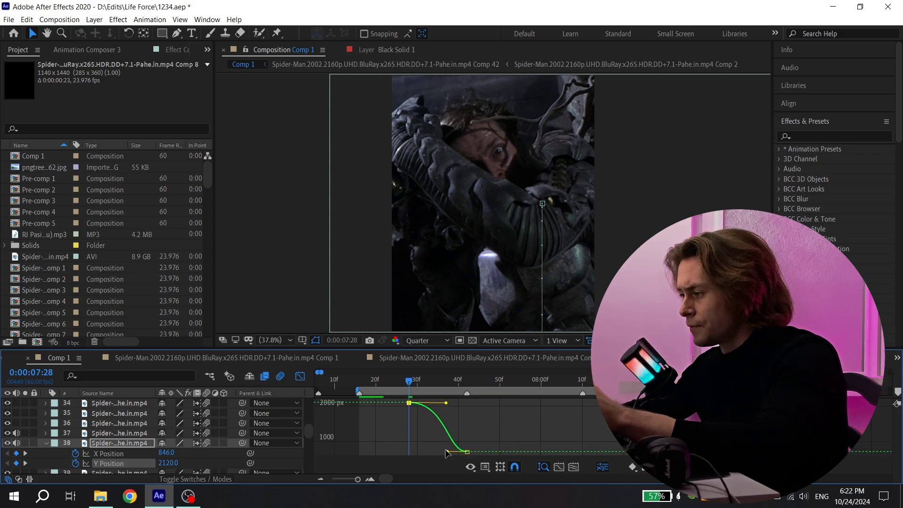
drag(460, 424, 460, 423)
key(space)
key(space)
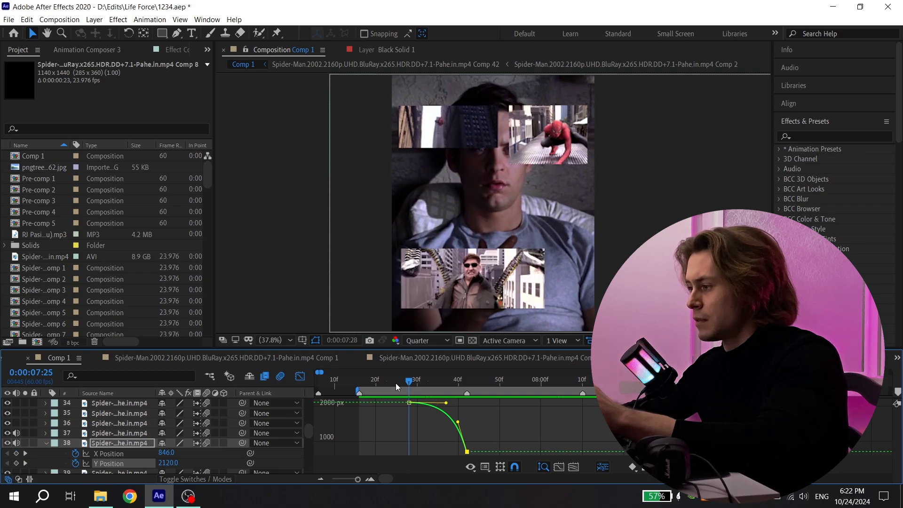
click(396, 383)
key(space)
key(space)
click(299, 376)
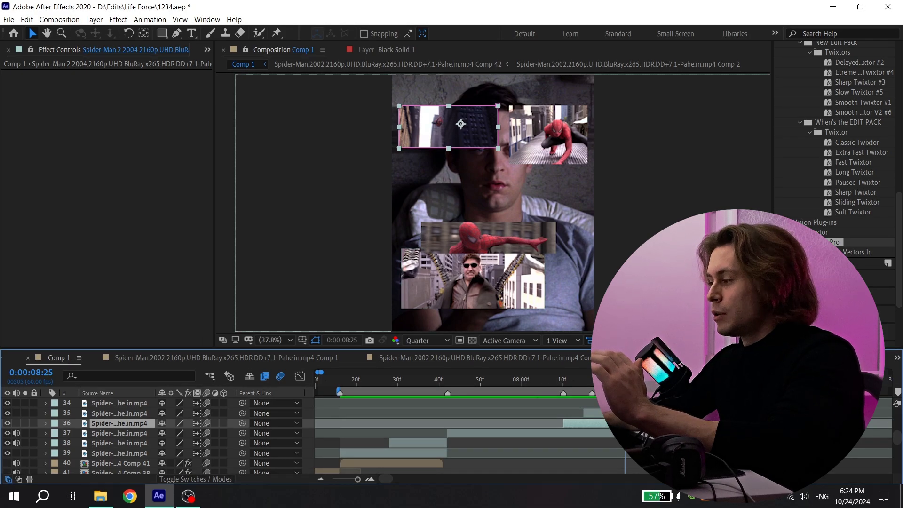
Pre-compose overlay layer 36, moving all attributes into the new composition and adjusting its duration to the layer's time span
key(ctrl+Up)
key(ctrl+Up)
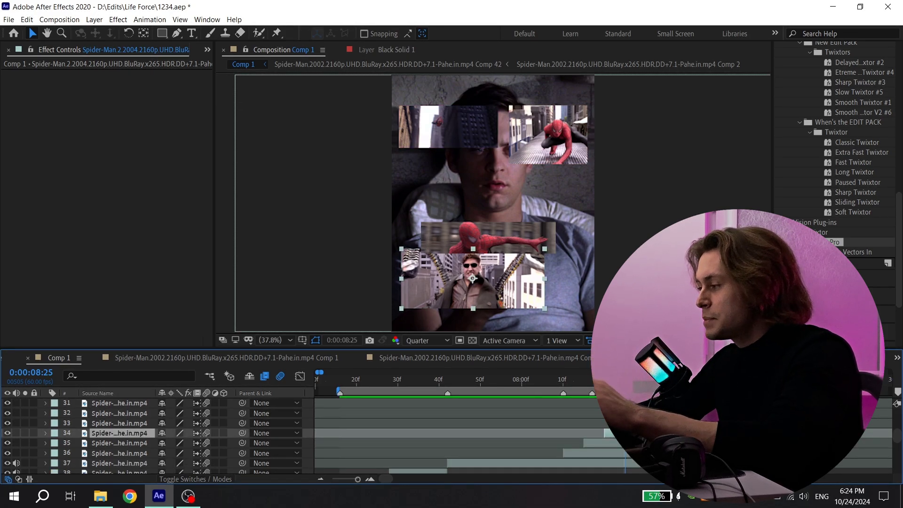
click(599, 421)
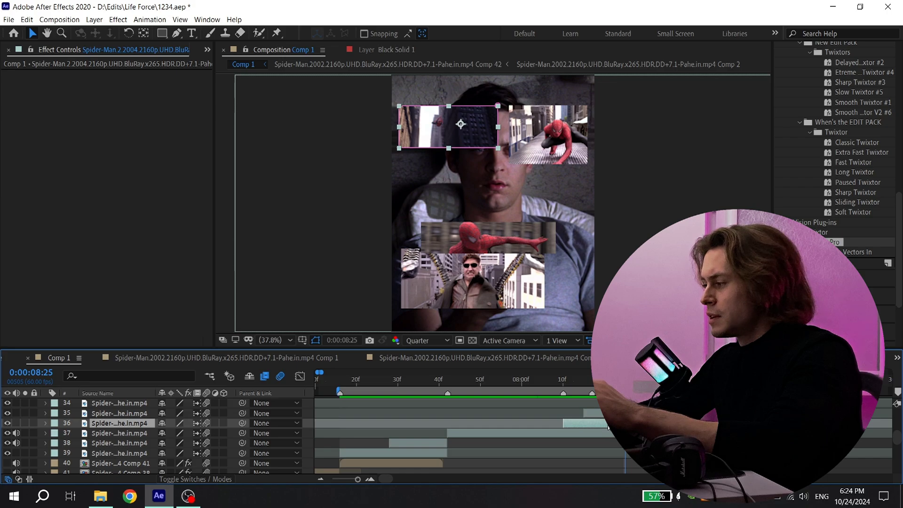
right_click(599, 421)
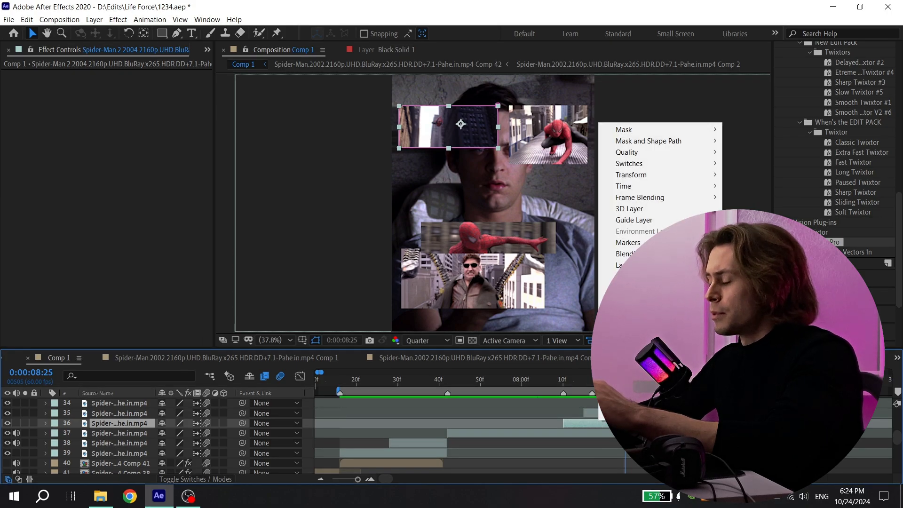
click(634, 374)
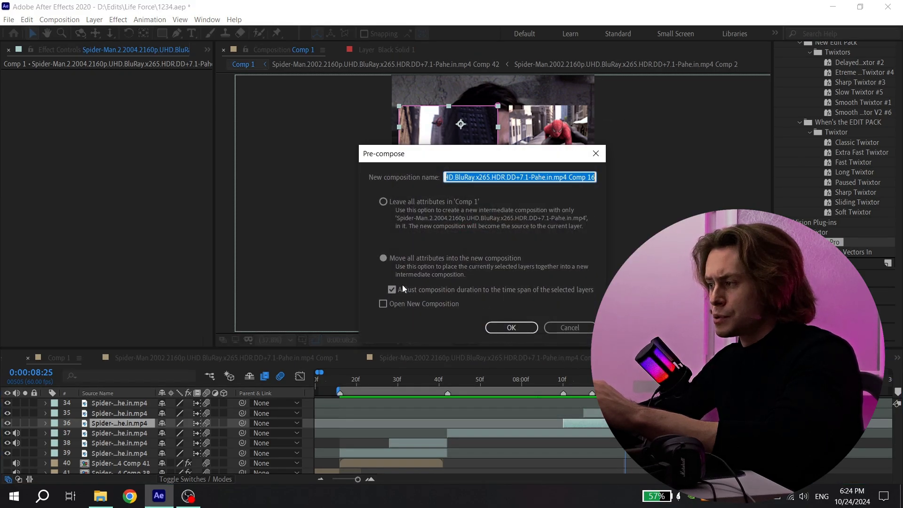
click(509, 327)
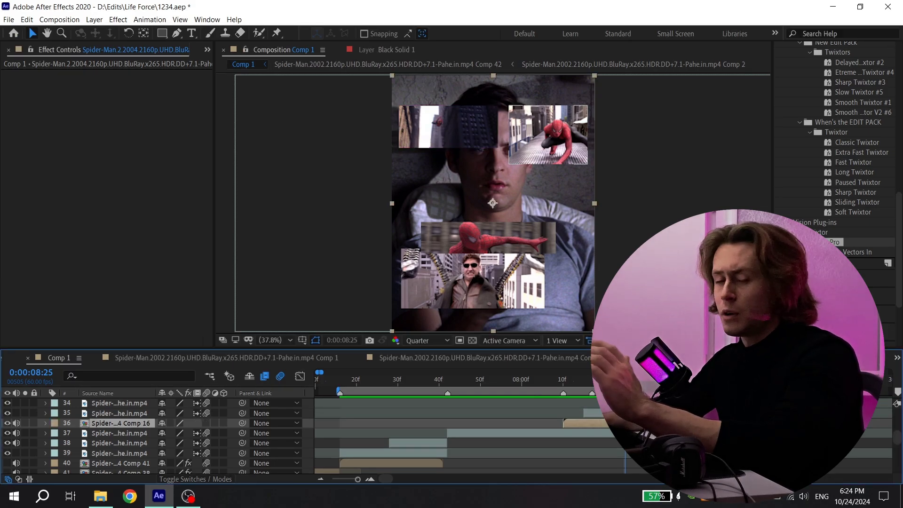
Pre-compose the remaining overlay layers 35 to 31 separately with the same settings
right_click(623, 413)
click(635, 374)
click(512, 327)
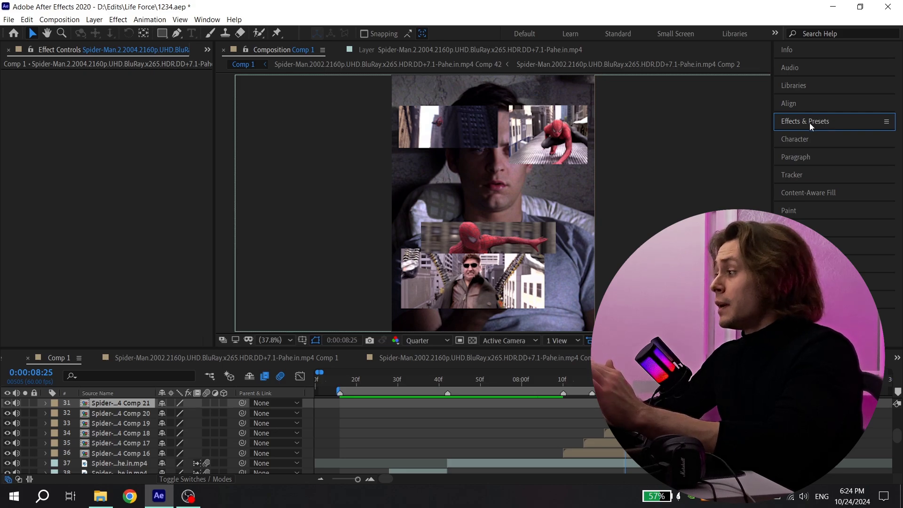
Find the BCC Drop Shadow effect and apply it to the pre-composed overlay on layer 36
click(809, 122)
click(807, 137)
text(b)
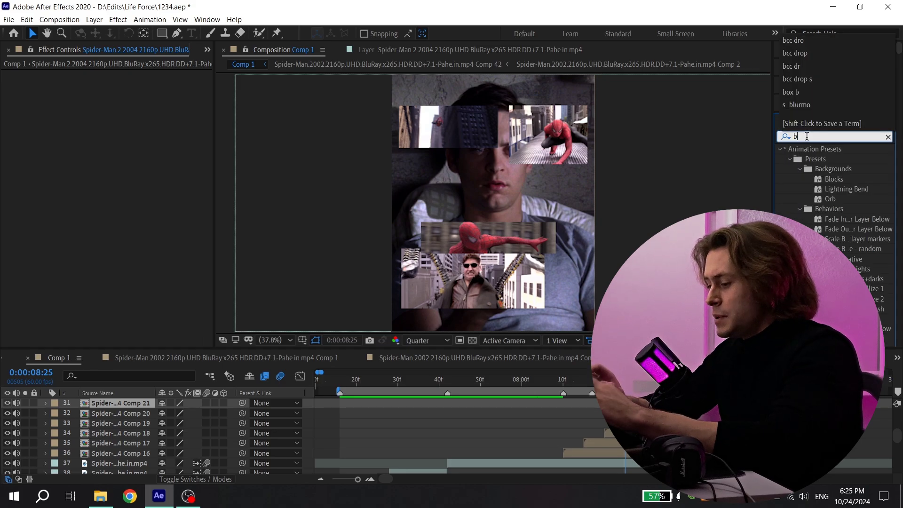
text(cc drop)
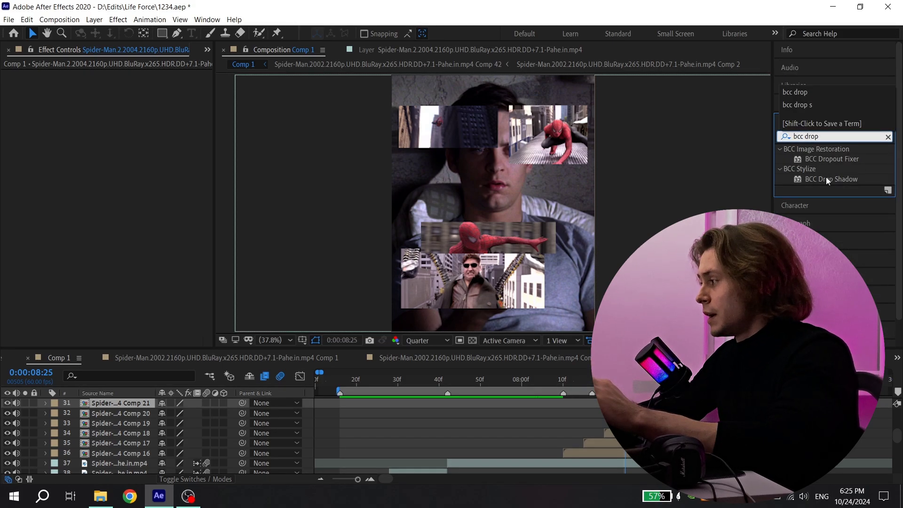
drag(826, 180, 564, 103)
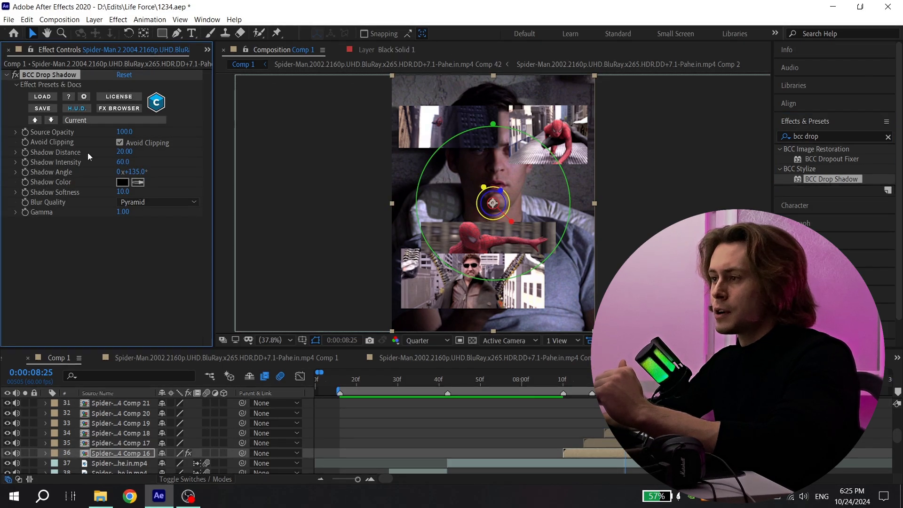
Set the drop shadow's distance to 0, intensity to 100, softness to 5 and gamma to 10, and collapse the effect
drag(88, 153, 47, 154)
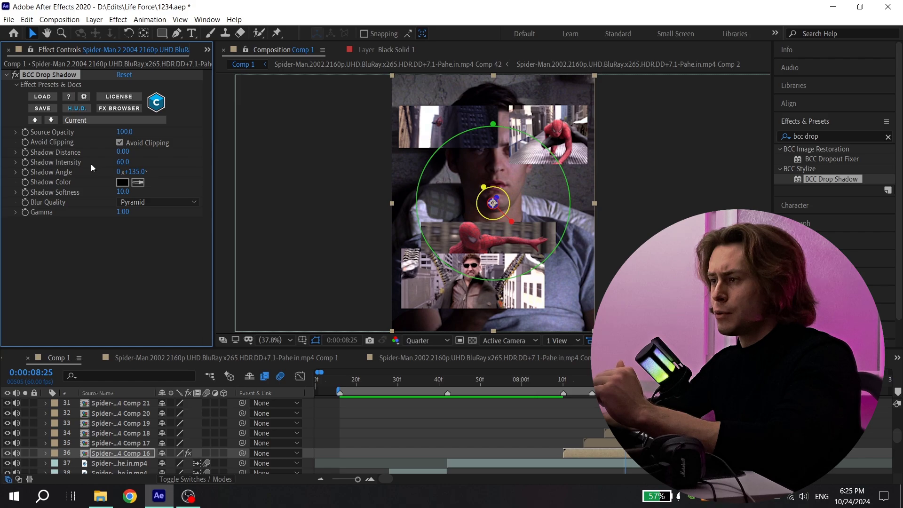
drag(121, 162, 367, 157)
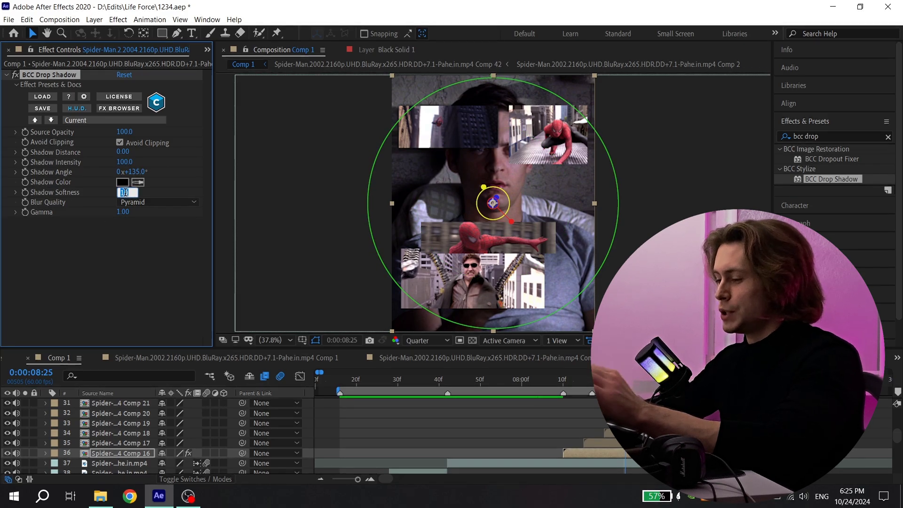
text(5)
key(Return)
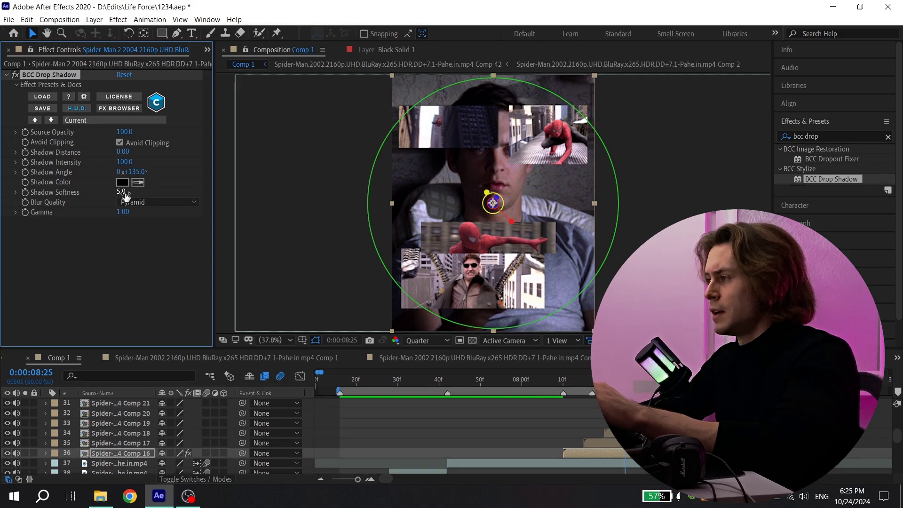
click(125, 212)
text(10)
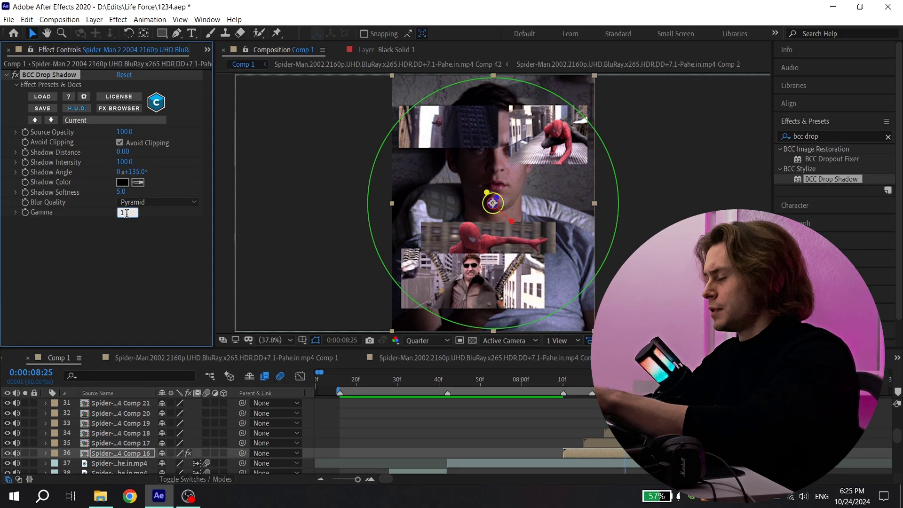
key(Return)
key(ctrl+grave)
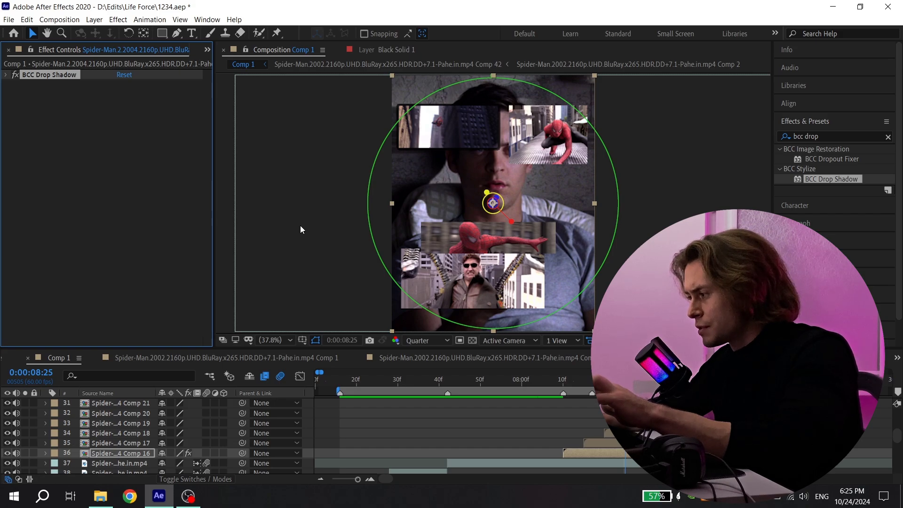
Paste the configured BCC Drop Shadow from layer 36 onto the overlay comps on layers 35 and 34
click(614, 443)
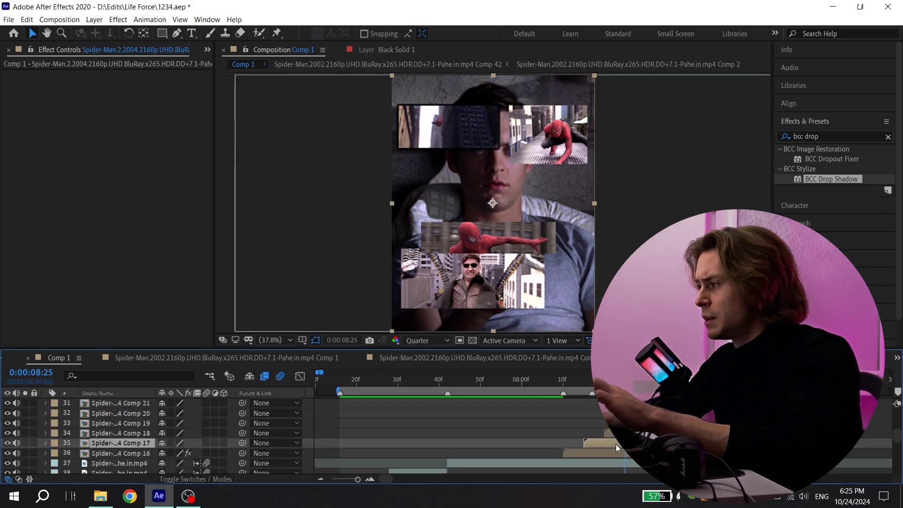
key(ctrl+alt+shift+e)
click(616, 433)
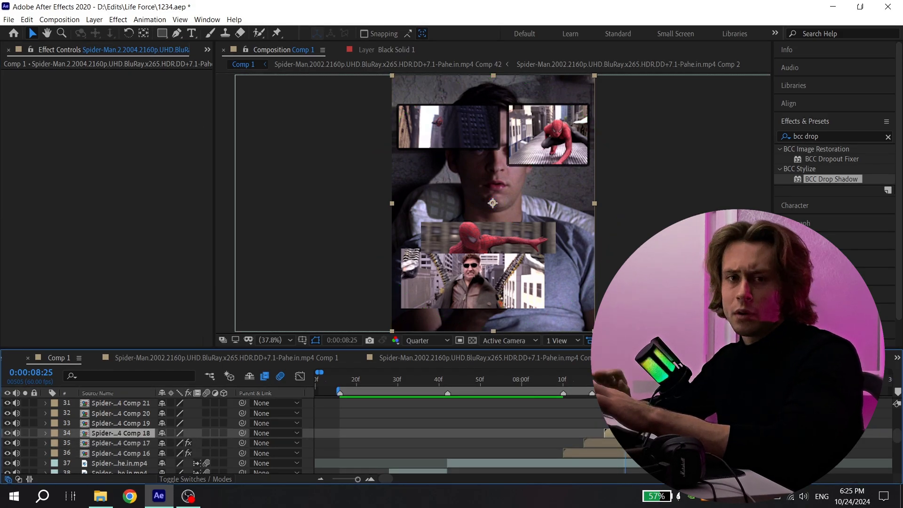
key(ctrl+v)
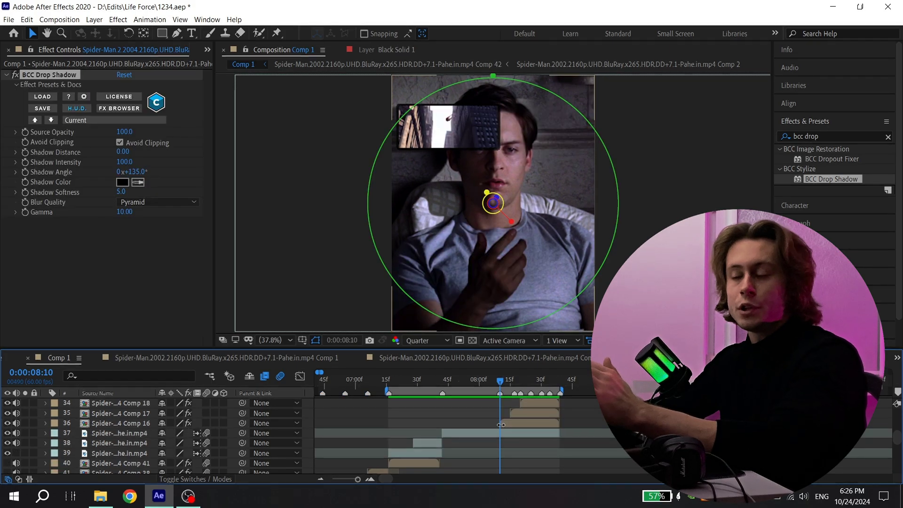
Unlink layer 36's scale proportions and add a Scale keyframe of 100% at the layer's start, 0:00:08:10
scroll(513, 420, up, 3)
mouse_move(463, 380)
mouse_down()
mouse_move(510, 383)
mouse_move(459, 382)
mouse_up()
click(459, 382)
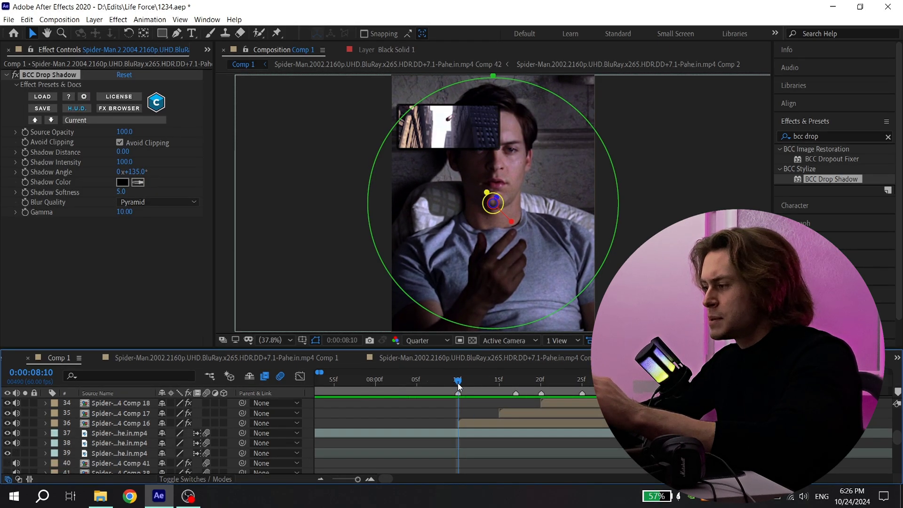
click(463, 421)
key(s)
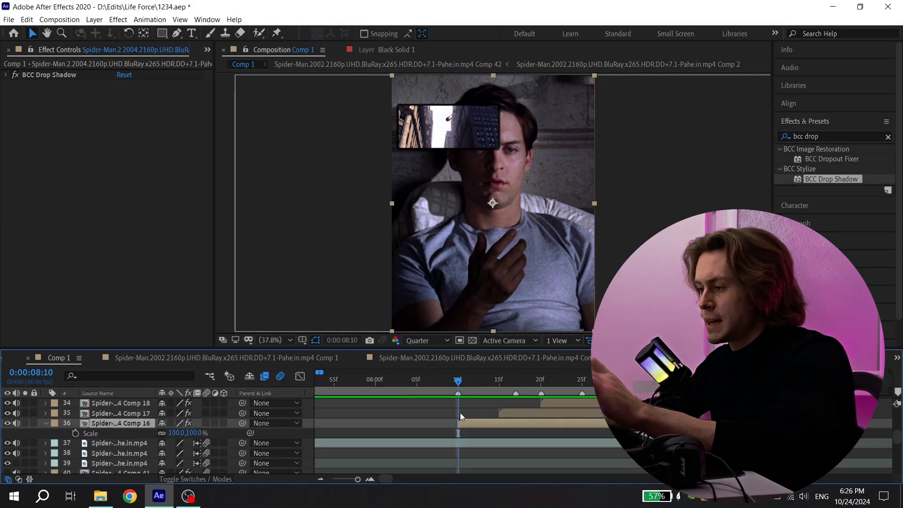
click(162, 433)
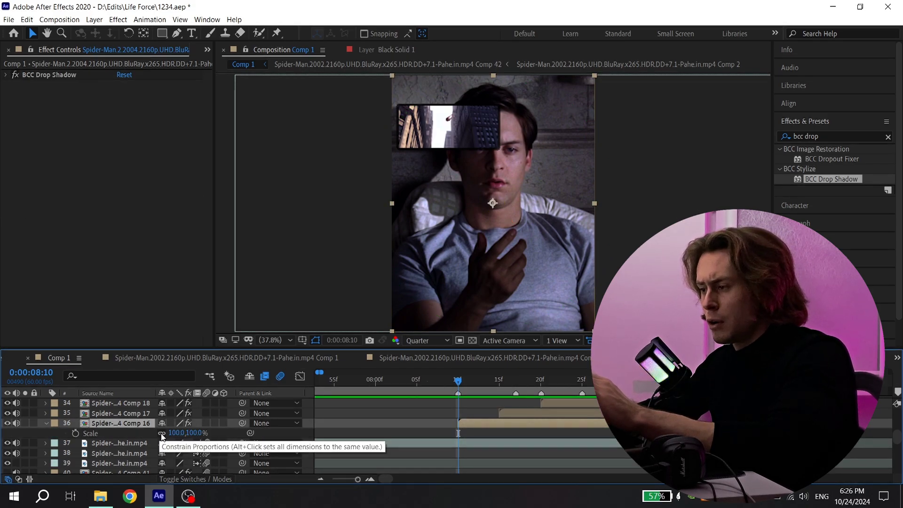
click(75, 432)
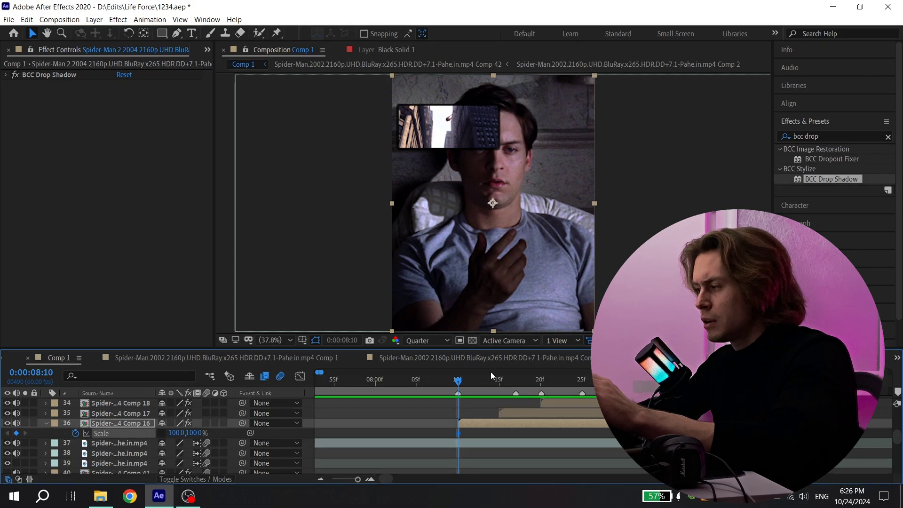
Keyframe layer 36's vertical scale at 111% at 0:00:08:11 and 100% at 0:00:08:12, and advance to 0:00:08:13
click(465, 380)
drag(192, 432, 254, 427)
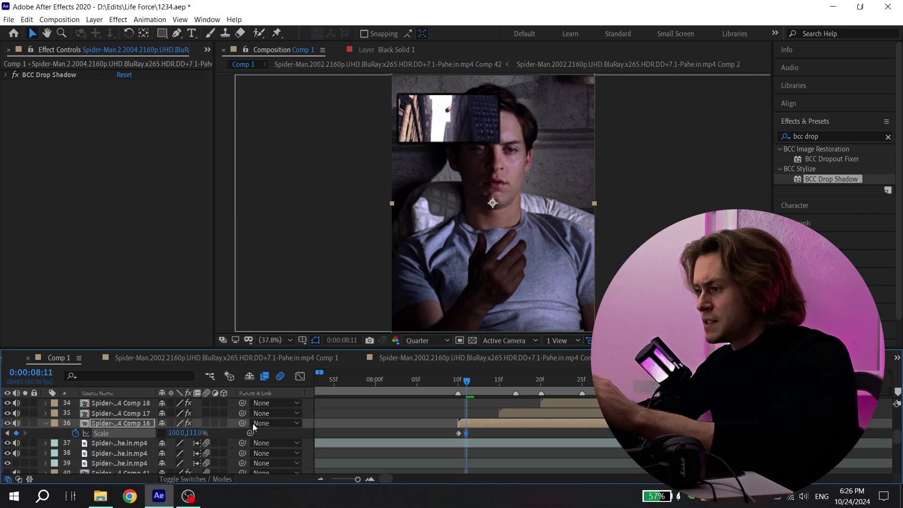
click(470, 385)
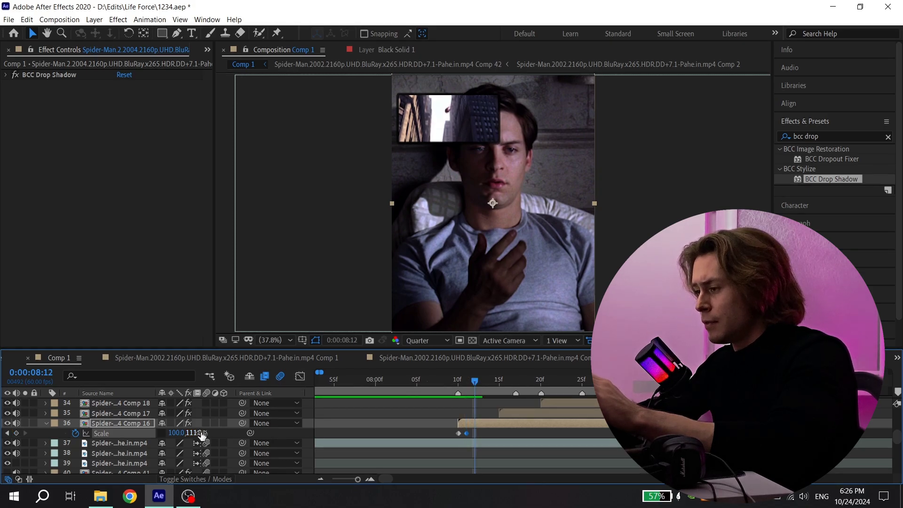
text(100)
key(Return)
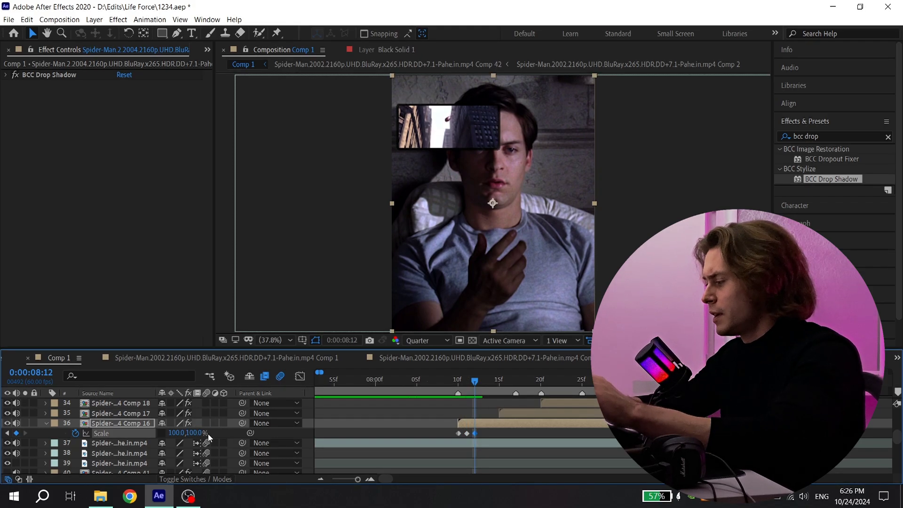
key(Page_Down)
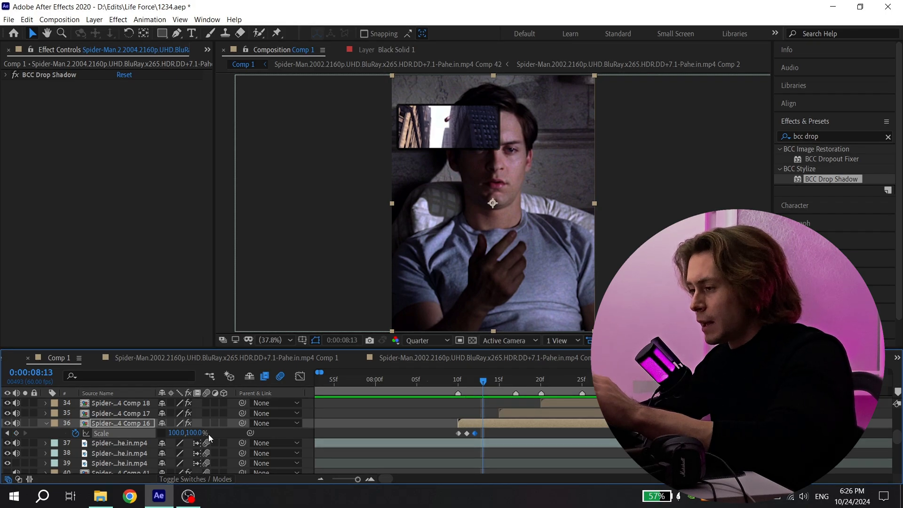
Keyframe layer 36's horizontal scale at 107% at 0:00:08:13 and 100% at 0:00:08:14, and easy-ease all its Scale keyframes
drag(183, 433, 184, 433)
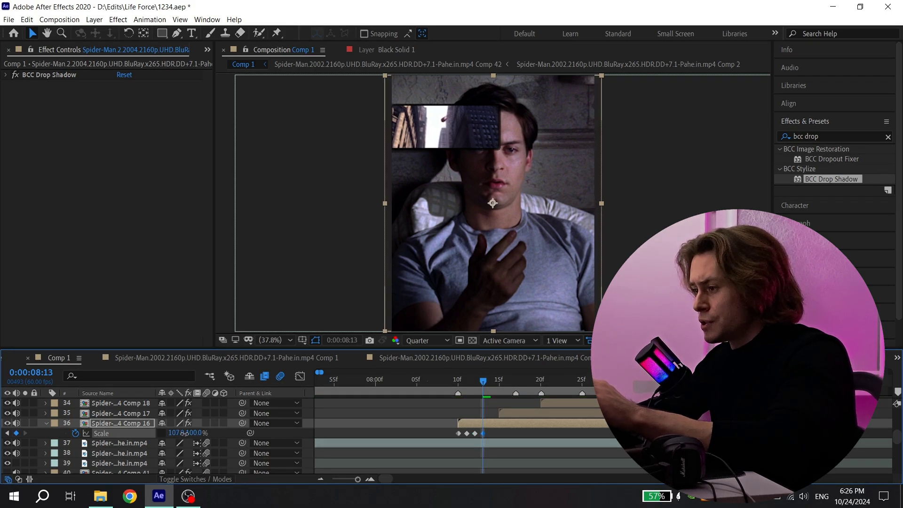
click(486, 383)
click(177, 433)
text(100)
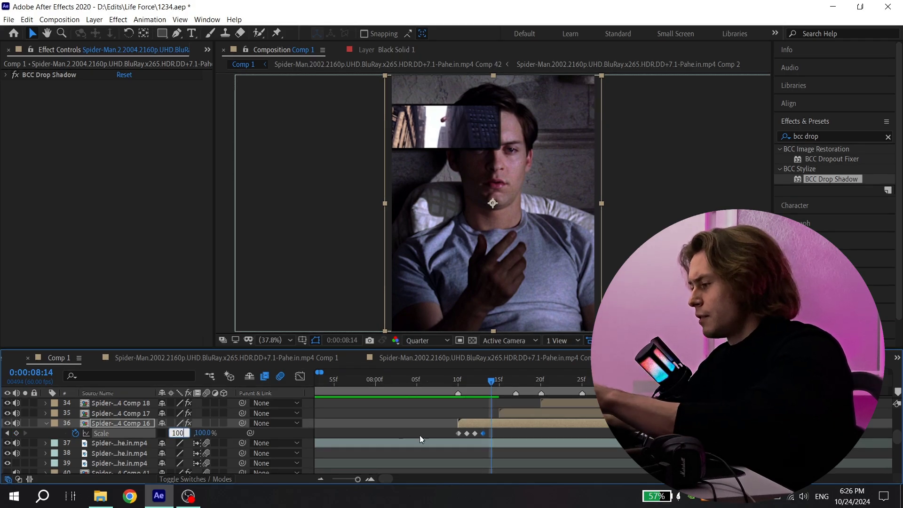
key(Return)
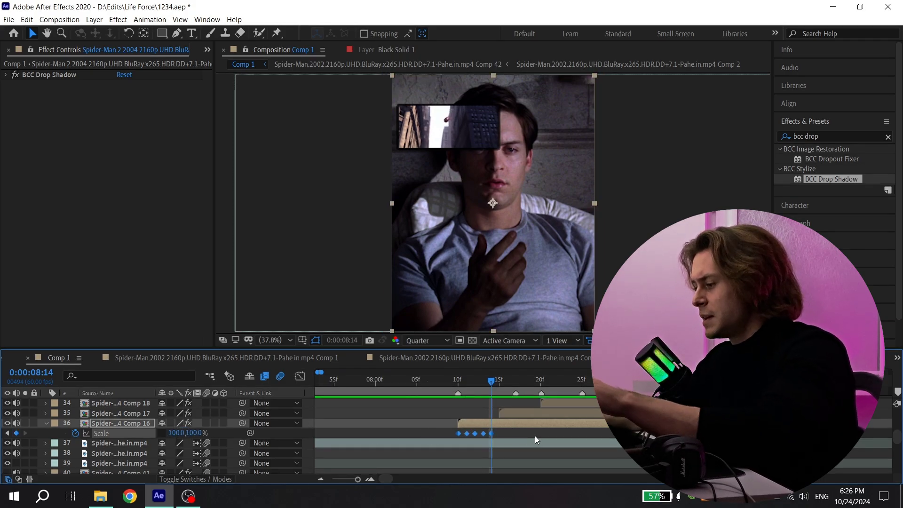
key(F9)
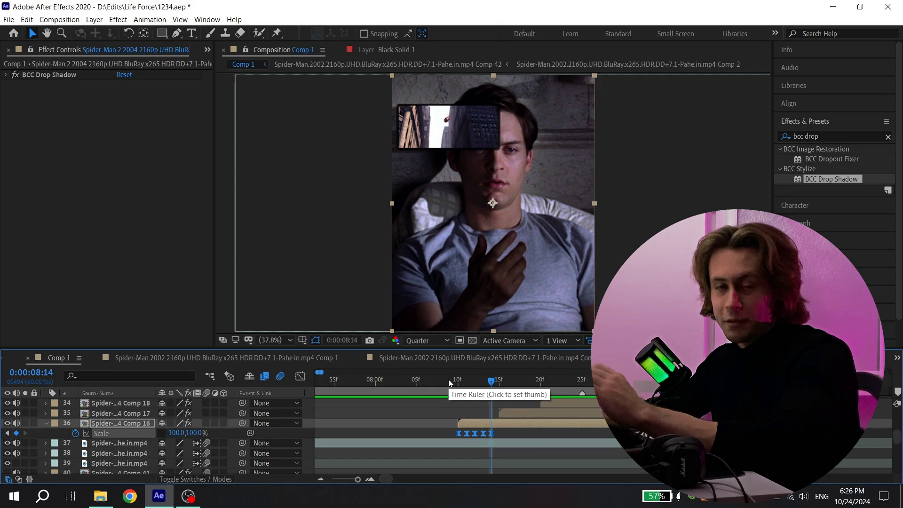
Play back layer 36's pop-in from 0:00:08:09 and return the playhead to 0:00:08:10
click(449, 379)
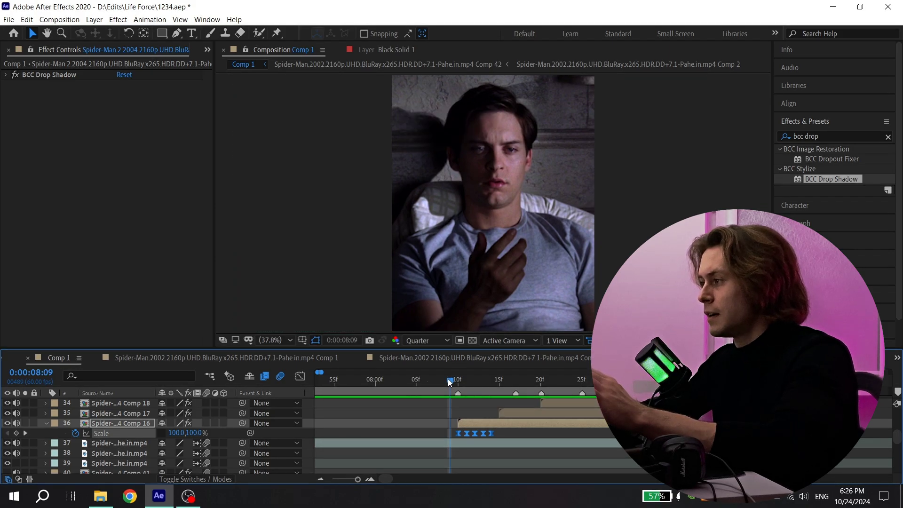
key(space)
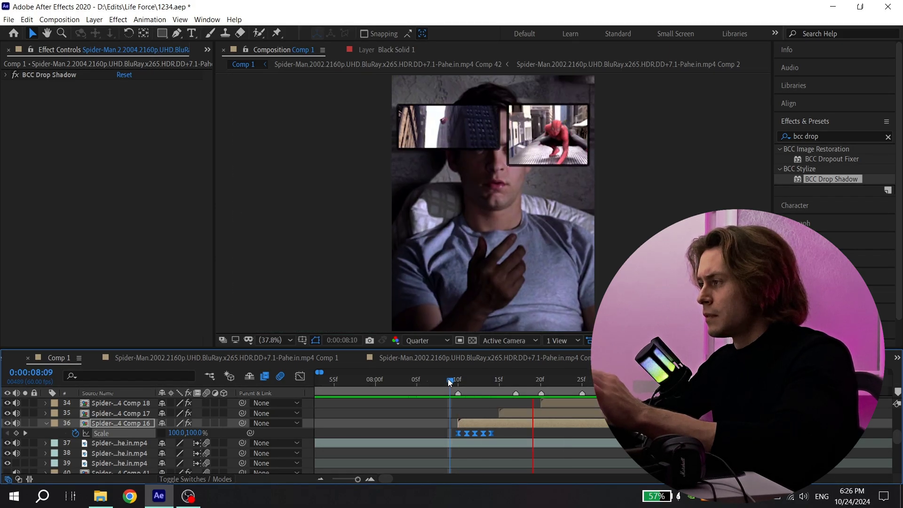
key(space)
mouse_move(462, 379)
mouse_down()
mouse_move(475, 379)
mouse_move(450, 379)
mouse_move(457, 382)
mouse_up()
key(space)
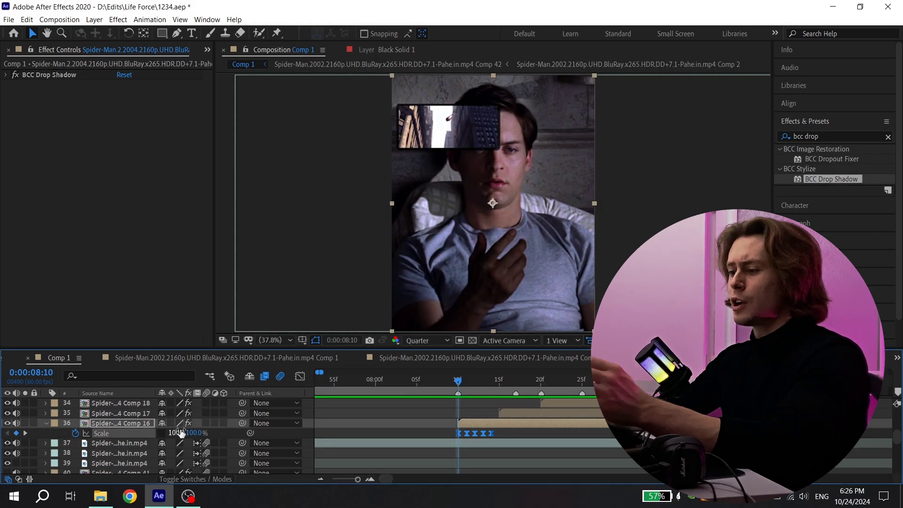
click(385, 431)
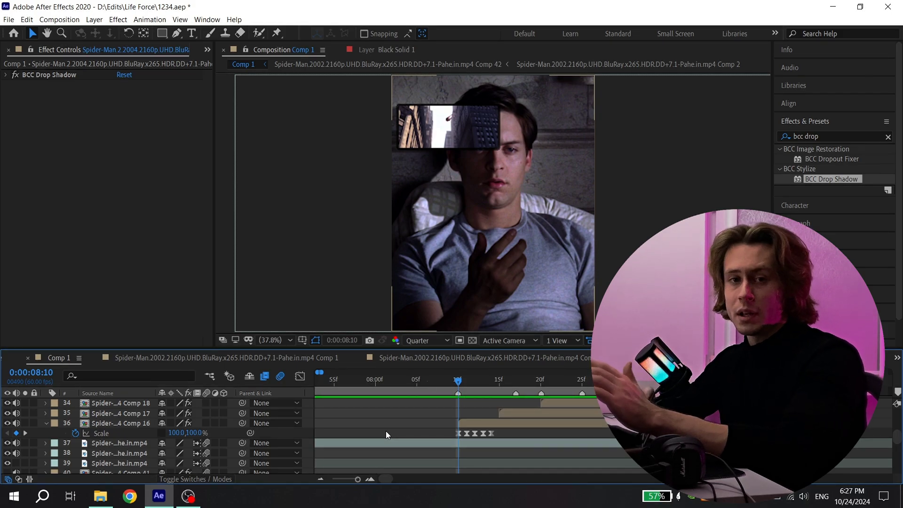
Copy layer 36's Scale keyframes, unlink layer 35's scale proportions and paste the keyframes there at 0:00:08:15
click(134, 432)
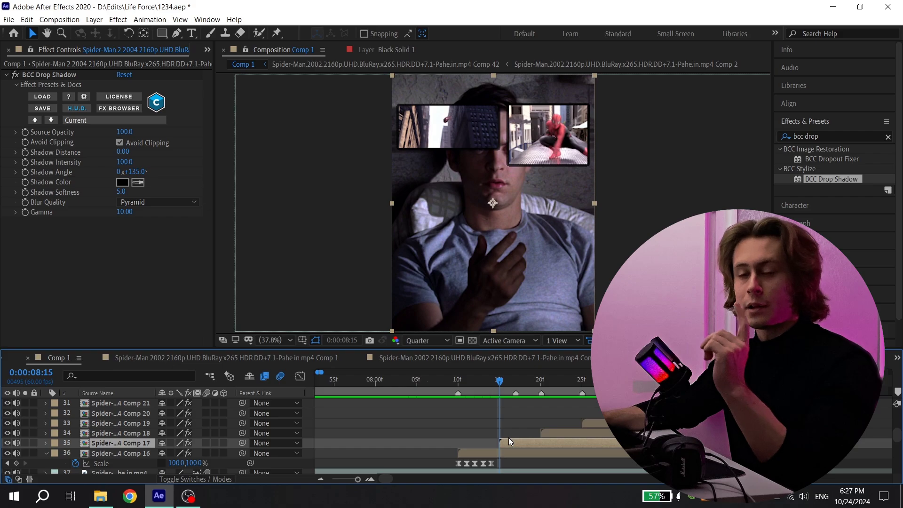
scroll(508, 437, down, 1)
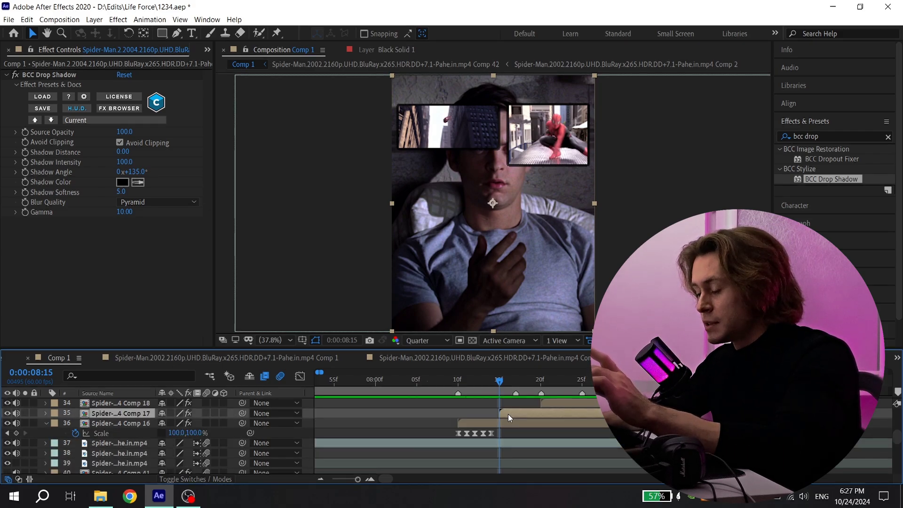
key(s)
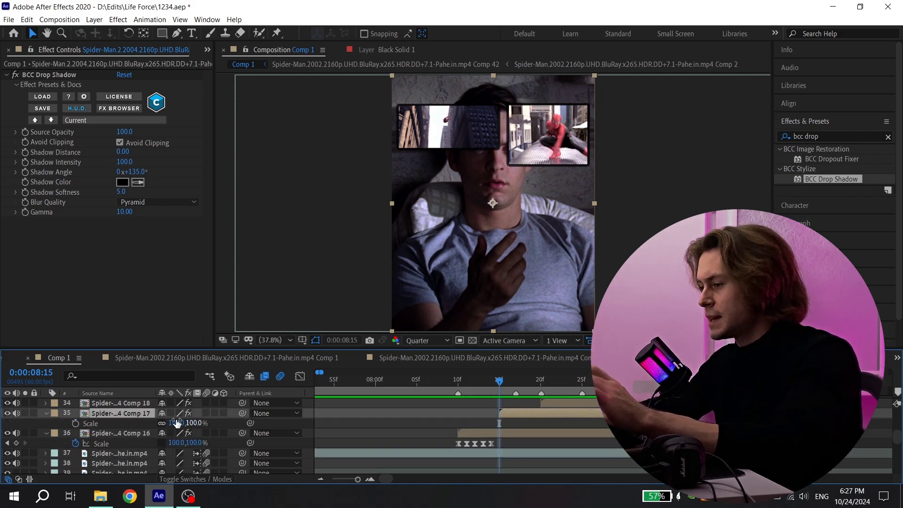
click(162, 423)
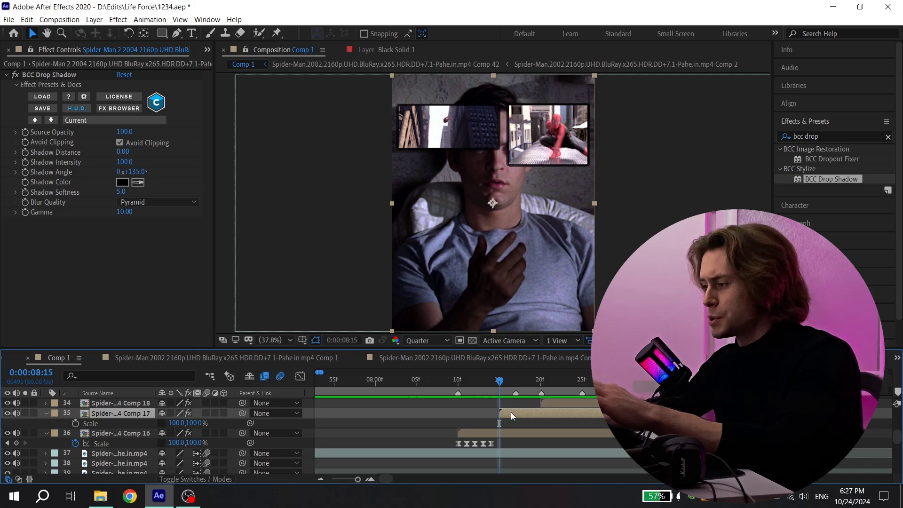
key(ctrl+v)
Paste the eased Scale keyframes onto layer 34 at 0:00:08:20 and onto overlay layers 33 to 31, and play back the result
scroll(548, 417, up, 1)
click(549, 432)
key(s)
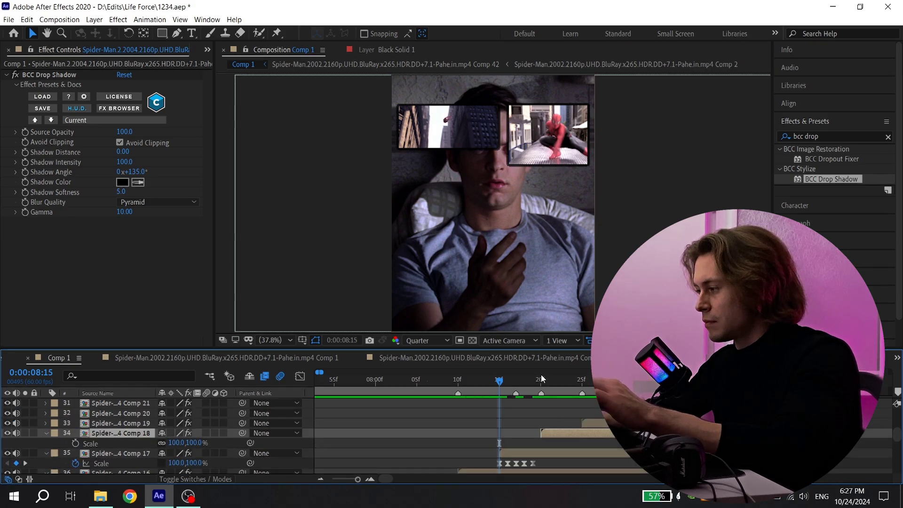
click(541, 379)
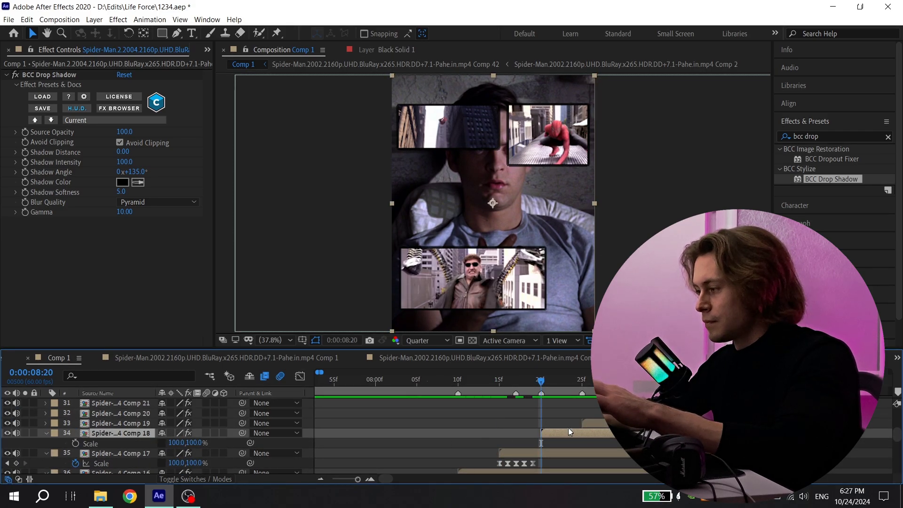
key(ctrl+v)
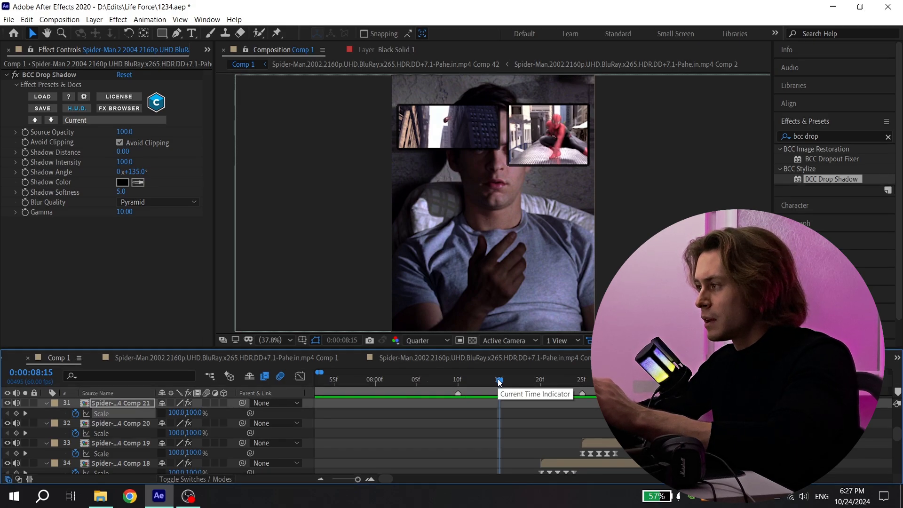
key(space)
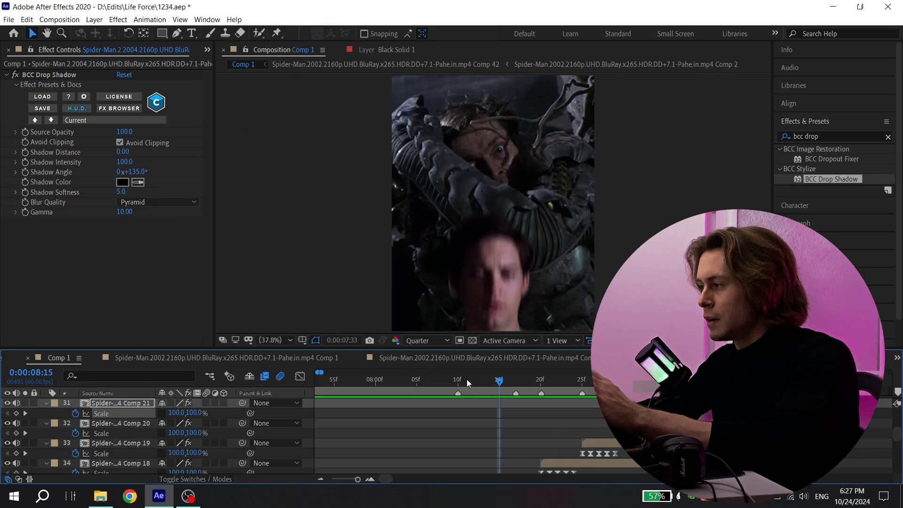
click(433, 379)
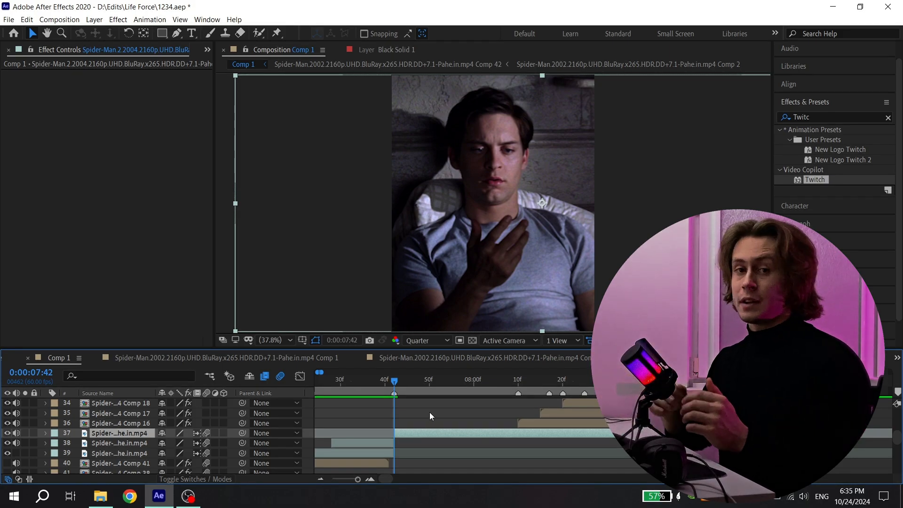
Pre-compose the background clip on layer 37, which starts at 0:00:07:42
right_click(410, 430)
click(470, 375)
key(Return)
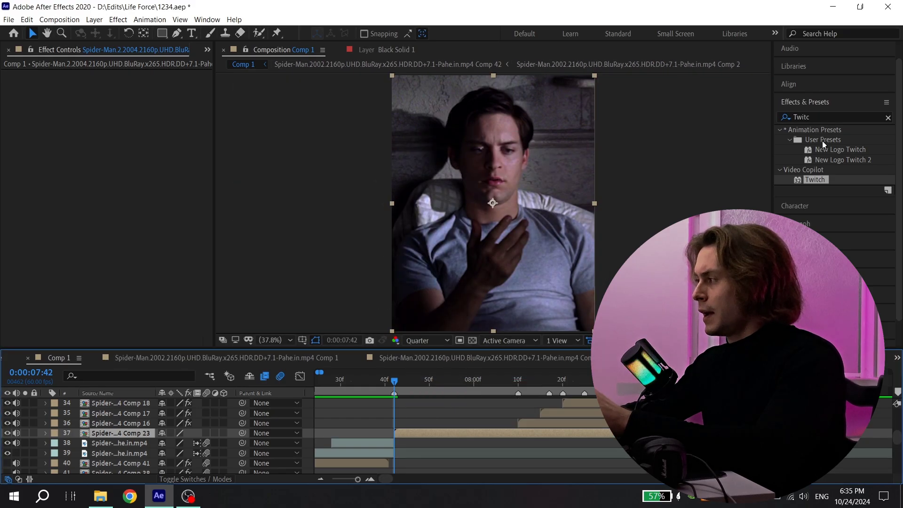
Find Twixtor Pro with the search "twixt", apply it to layer 37 and keyframe its Speed at 100% at 0:00:07:42
key(ctrl+f)
text(twixt)
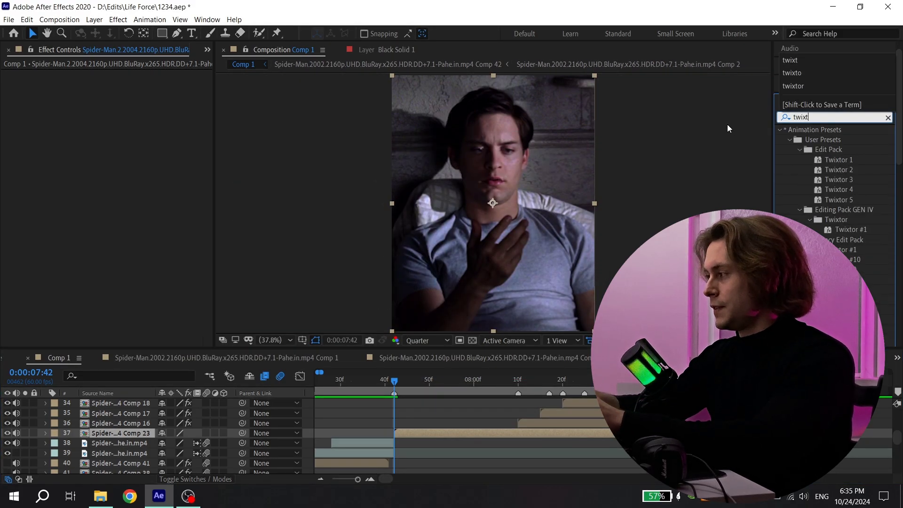
scroll(809, 204, down, 10)
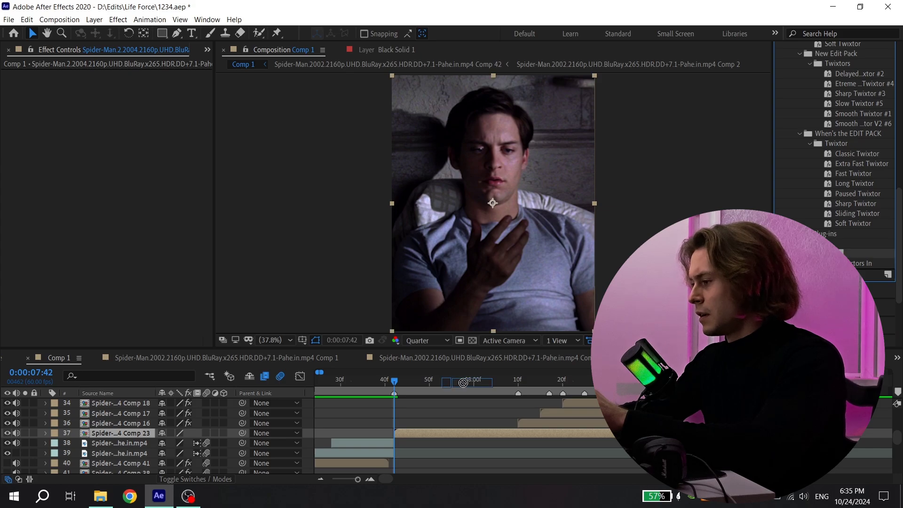
drag(463, 382, 416, 433)
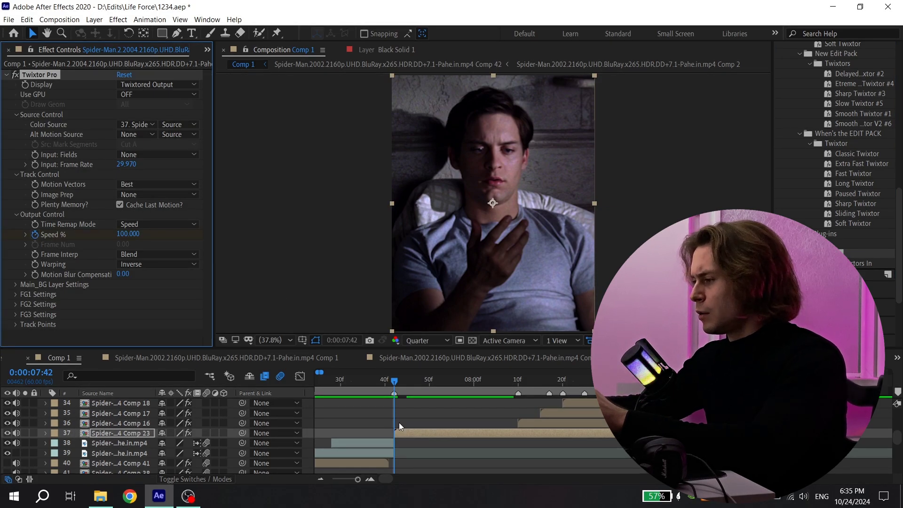
Keyframe Twixtor Pro's Speed on layer 37 at 35% at 0:00:07:53 and collapse the effect
key(space)
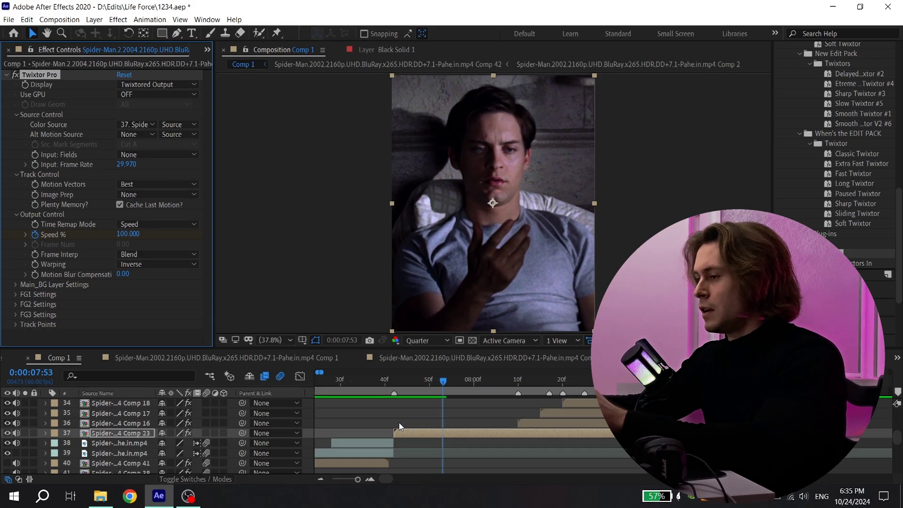
click(126, 236)
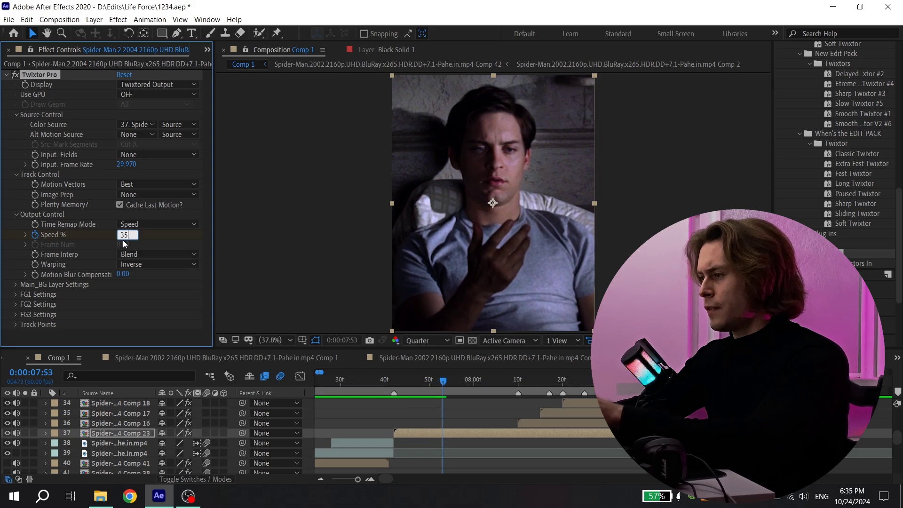
key(Return)
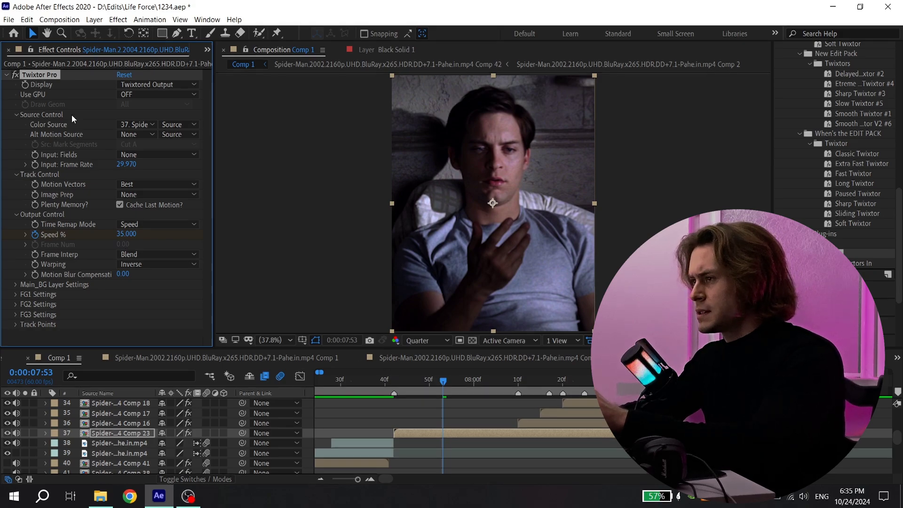
click(7, 76)
Find S_BlurMoCurves with the search "s_blurm", apply it to layer 37 and keyframe Z Dist at 1 at 0:00:07:42
click(395, 384)
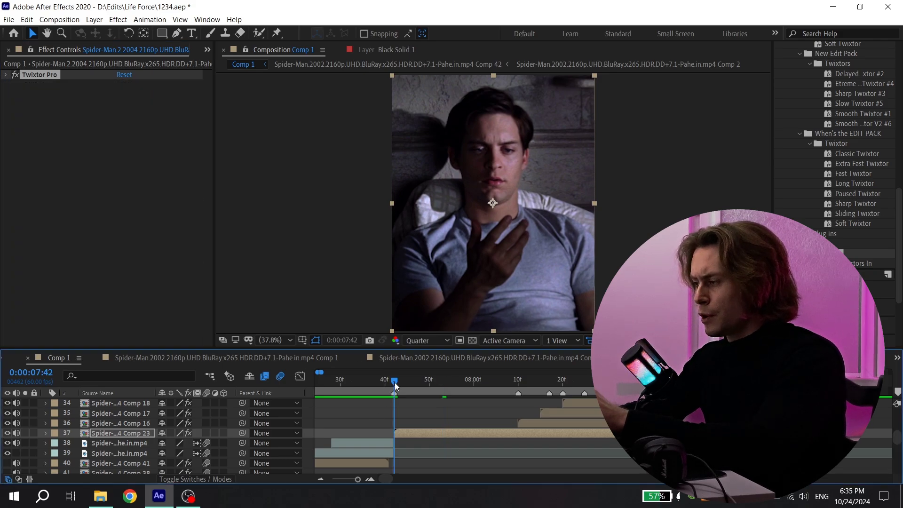
scroll(864, 192, up, 8)
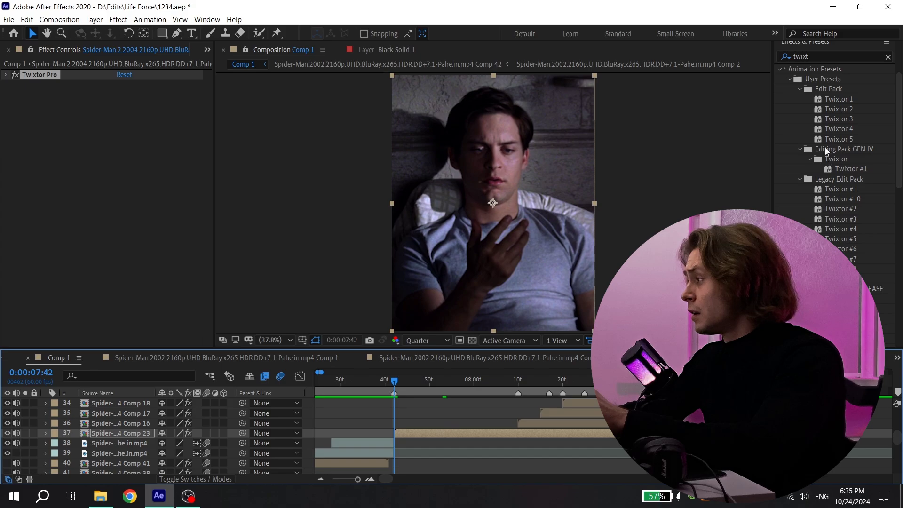
drag(818, 57, 757, 60)
text(s_)
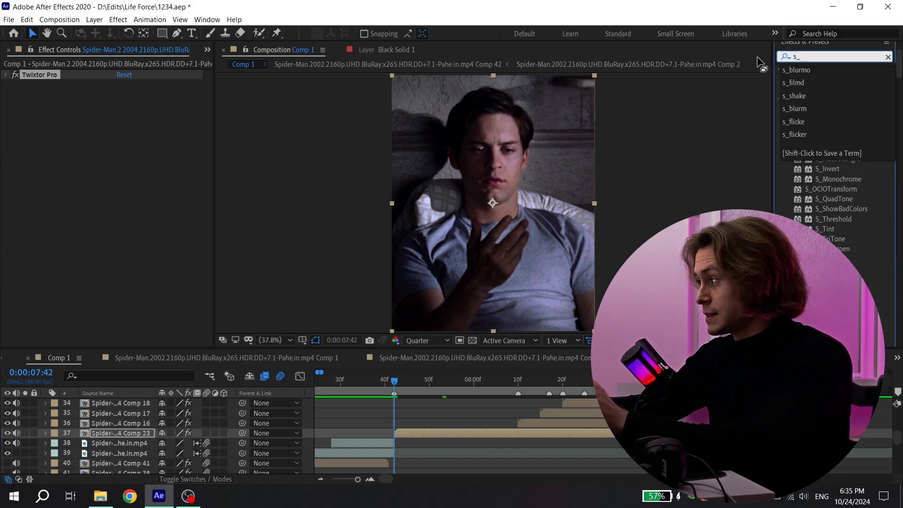
text(blurm)
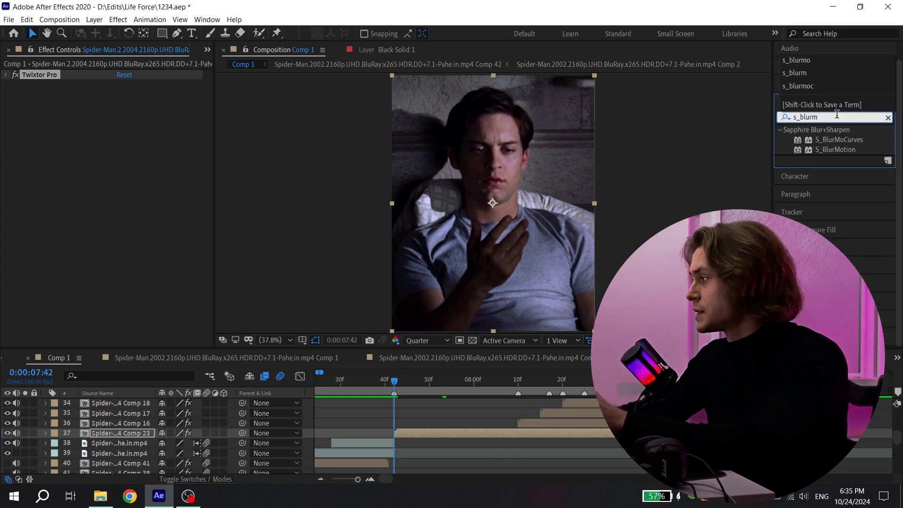
drag(831, 139, 433, 436)
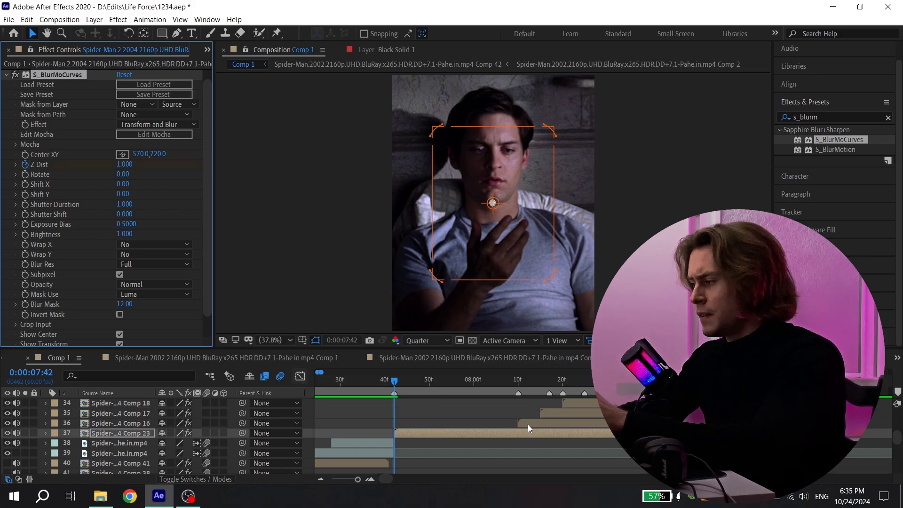
Keyframe the S_BlurMoCurves Z Dist at 0.8 at layer 37's end, 0:00:08:39
key(o)
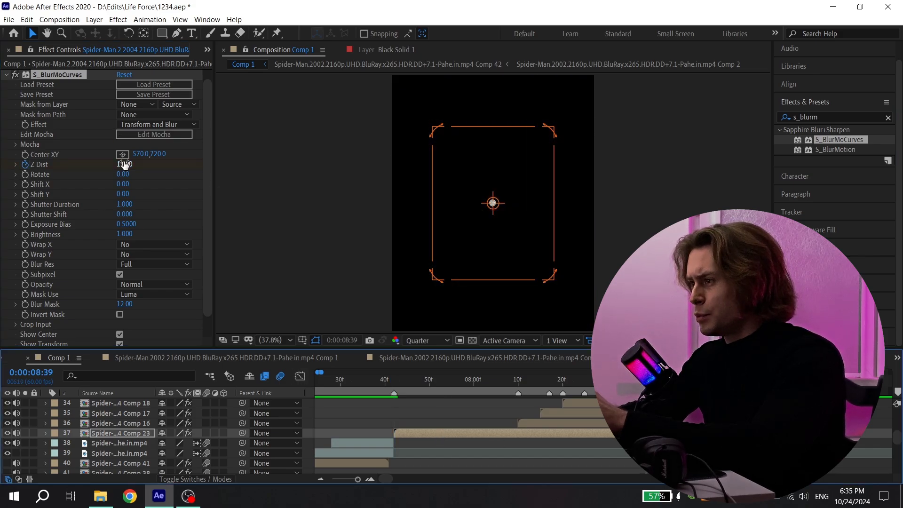
click(121, 164)
text(0.)
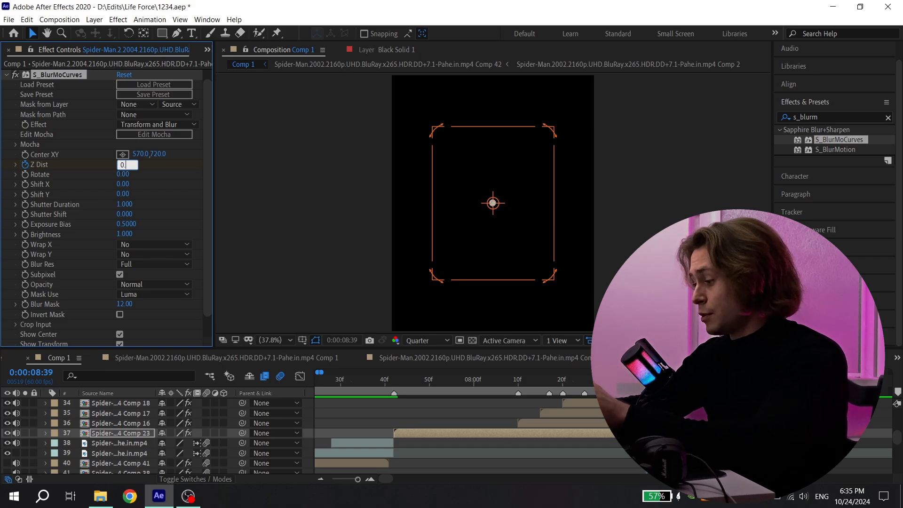
text(8)
key(Return)
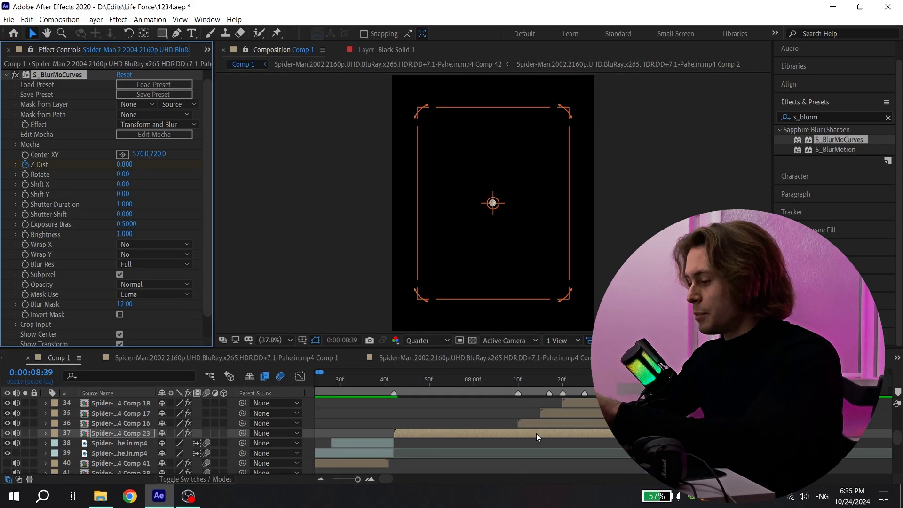
Apply Easy Ease to layer 37's S_BlurMoCurves Z Dist keyframes and show them as a value graph
key(u)
drag(371, 443, 444, 448)
key(F9)
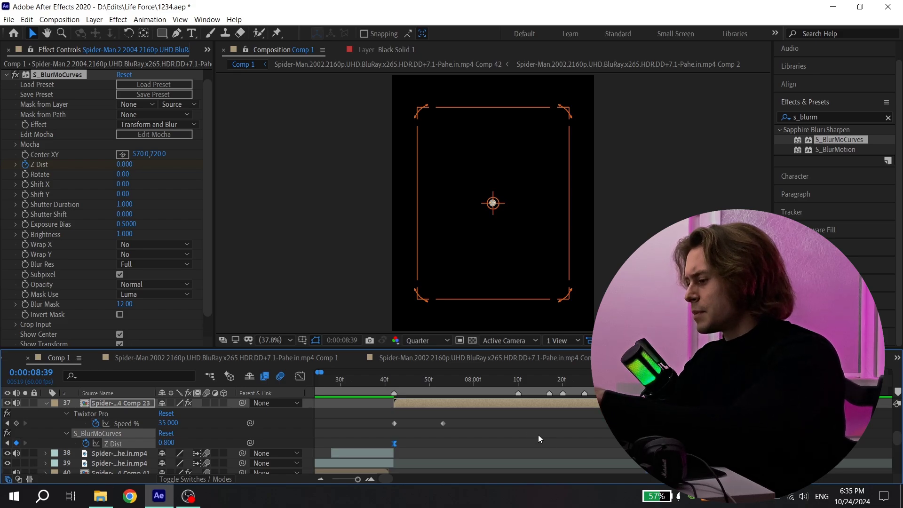
click(299, 377)
scroll(442, 437, down, 2)
click(470, 466)
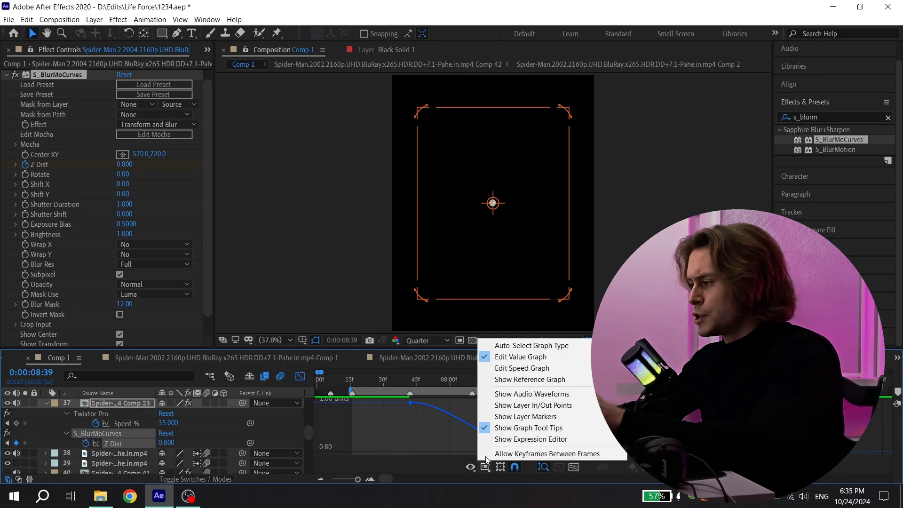
Reshape the Z Dist value curve so it falls slightly faster at the start, and return to the layer bars
drag(367, 429, 446, 400)
scroll(455, 406, down, 1)
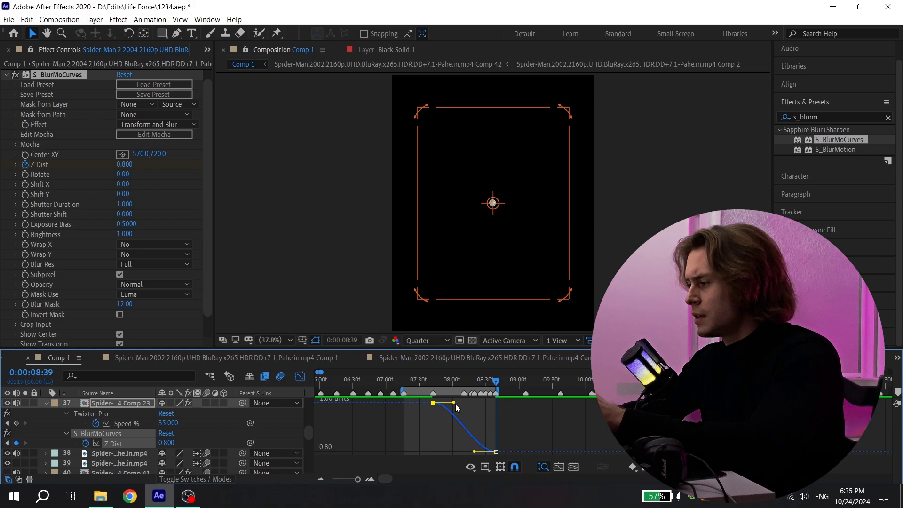
click(447, 422)
scroll(449, 426, up, 2)
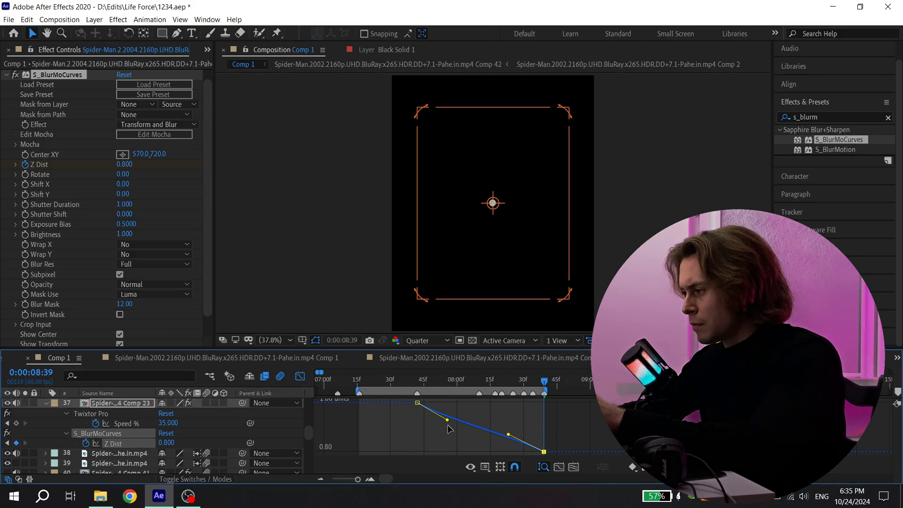
drag(447, 419, 449, 425)
click(417, 379)
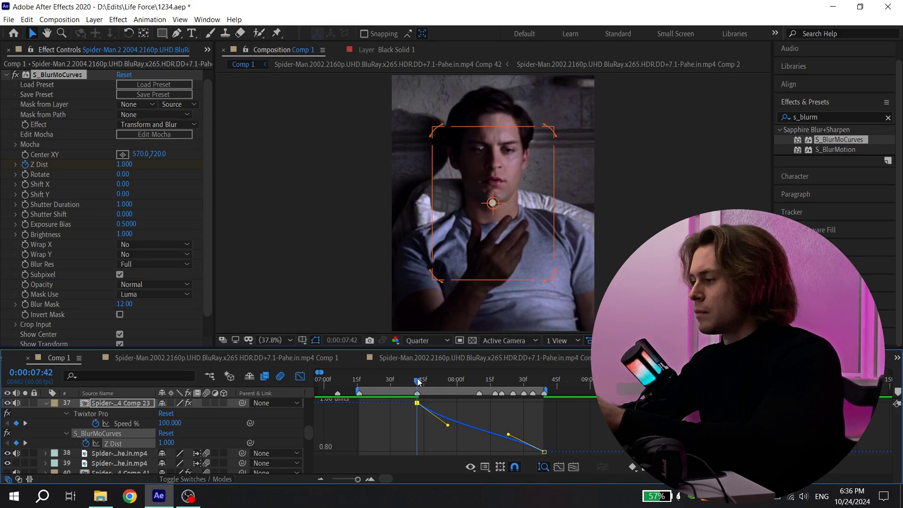
key(shift+F3)
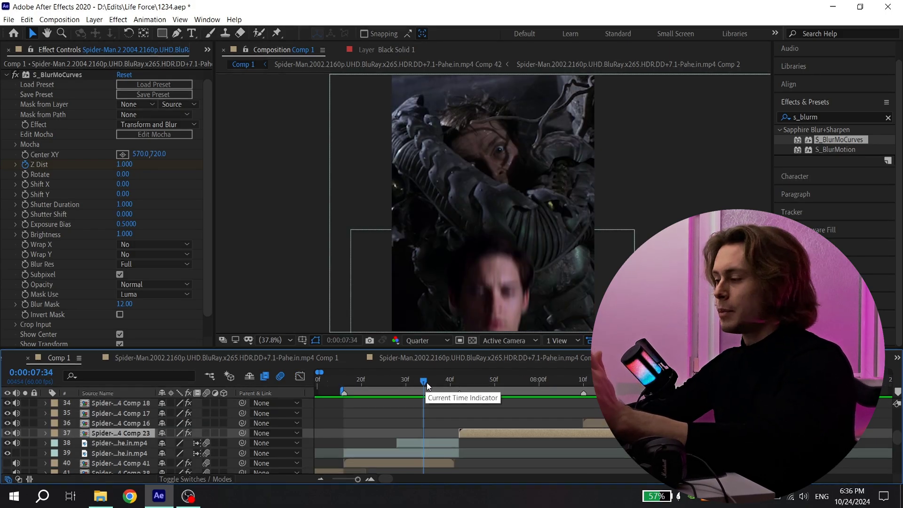
Create an adjustment layer above Comp 23 that starts at 0:00:07:42 and enable its motion blur
drag(427, 382, 460, 383)
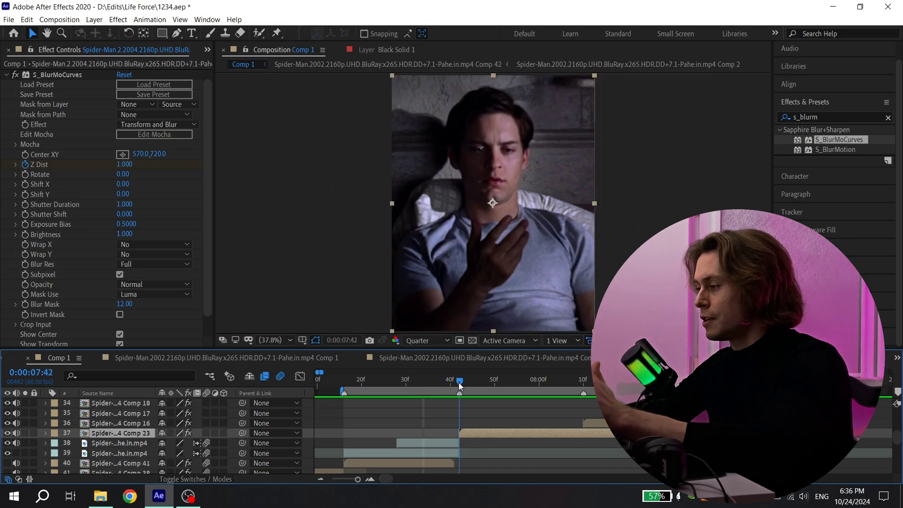
right_click(74, 430)
mouse_move(108, 320)
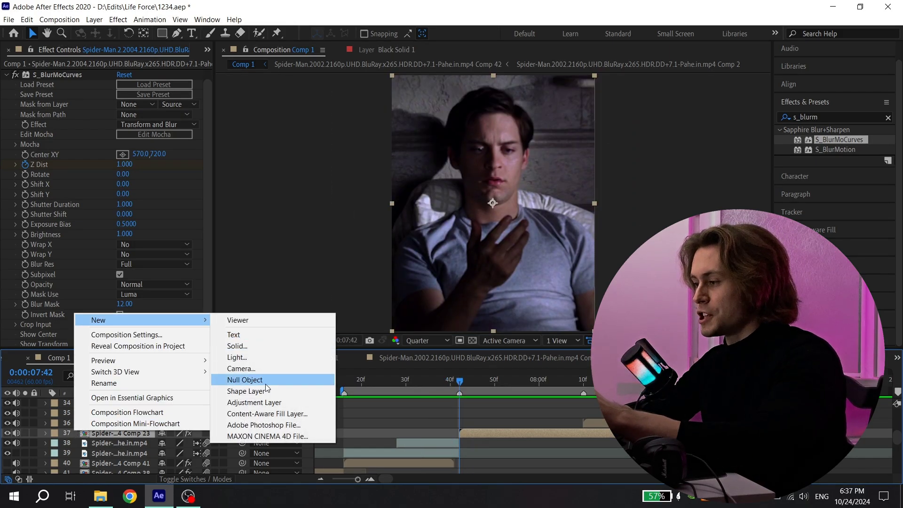
click(364, 402)
key(alt+bracketleft)
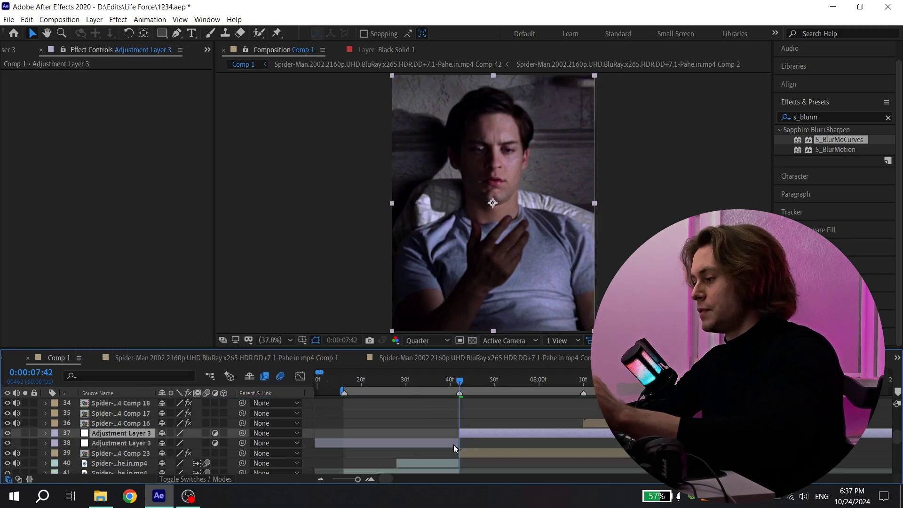
click(207, 433)
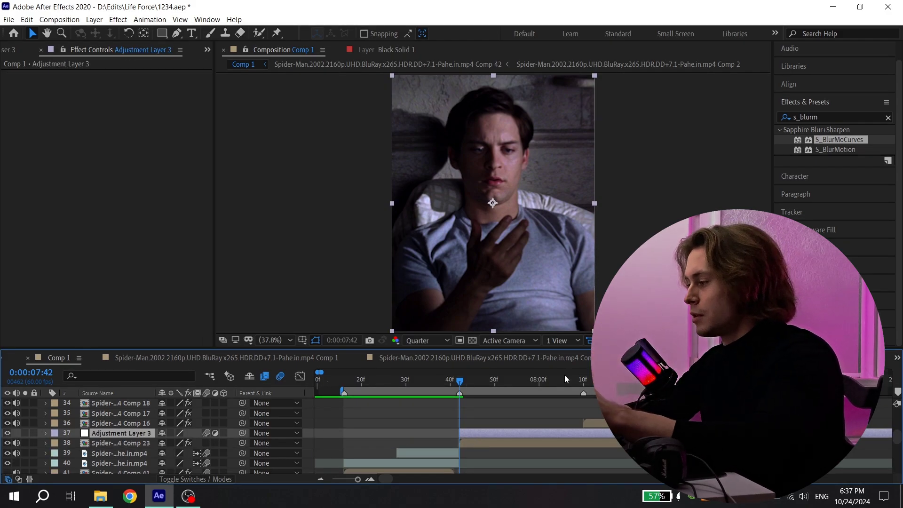
Split the adjustment layer at 0:00:08:10 and delete the part after it
click(583, 380)
key(ctrl+shift+d)
key(Delete)
Find the Twitch effect with the search "twitch" and apply it to the adjustment layer
click(461, 382)
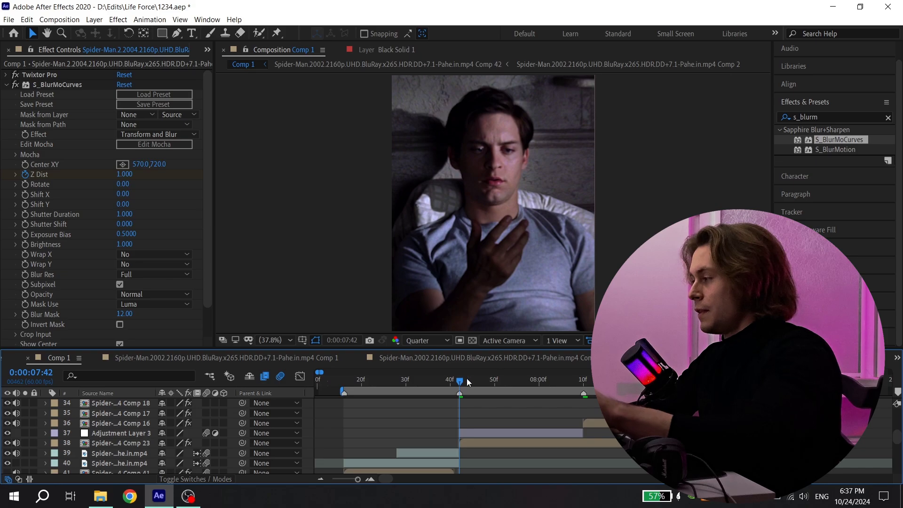
double_click(821, 118)
text(twi)
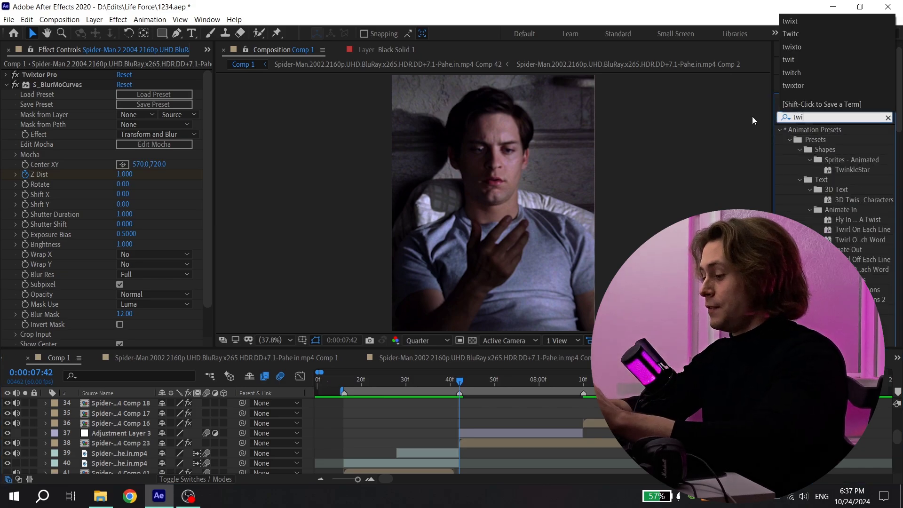
text(tch)
drag(815, 180, 489, 432)
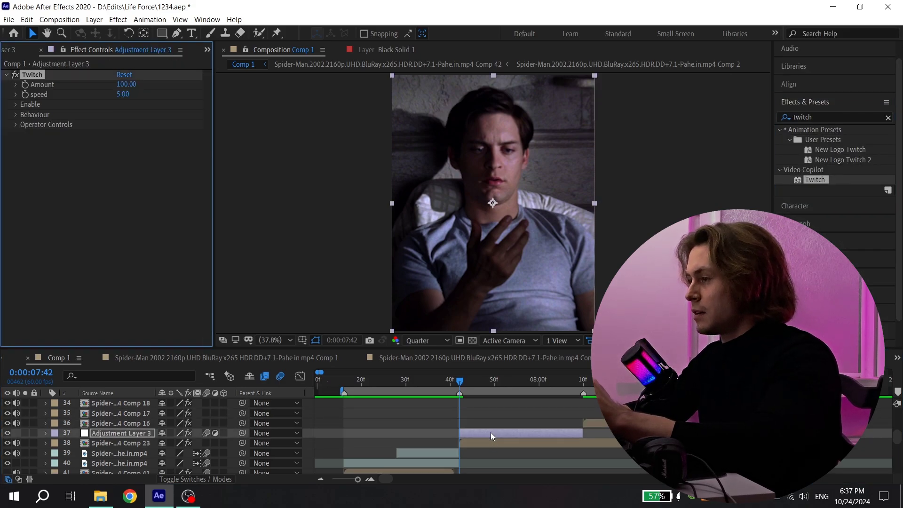
Enable Twitch's Blur, Light and Slide, and keyframe Amount at 139 and speed at 39 at 0:00:07:42
click(15, 105)
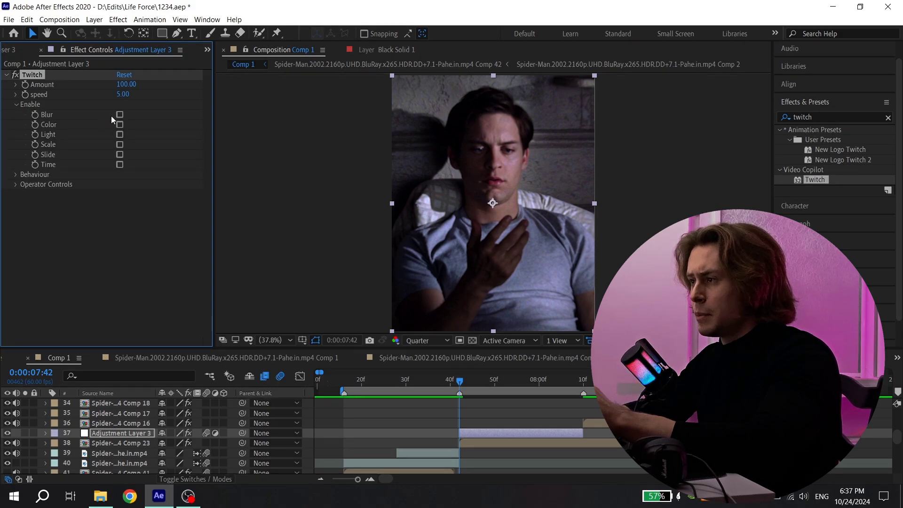
click(120, 135)
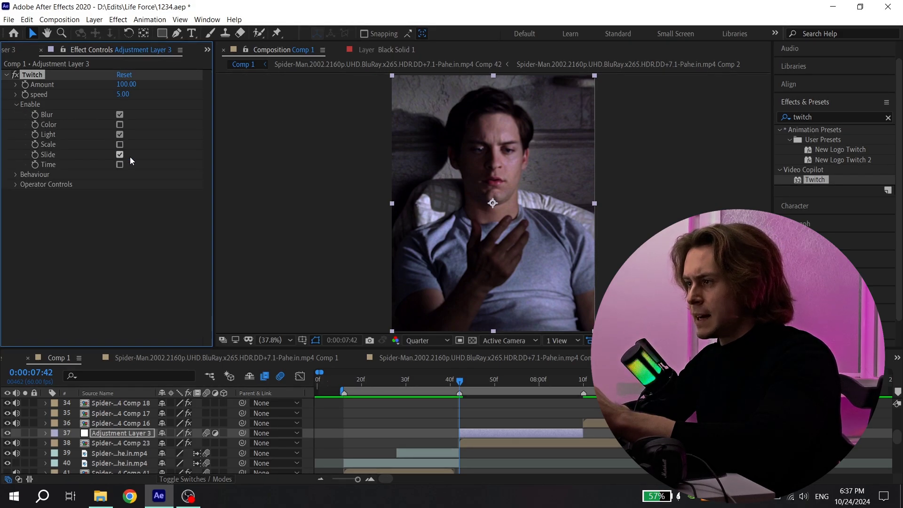
click(134, 85)
text(1)
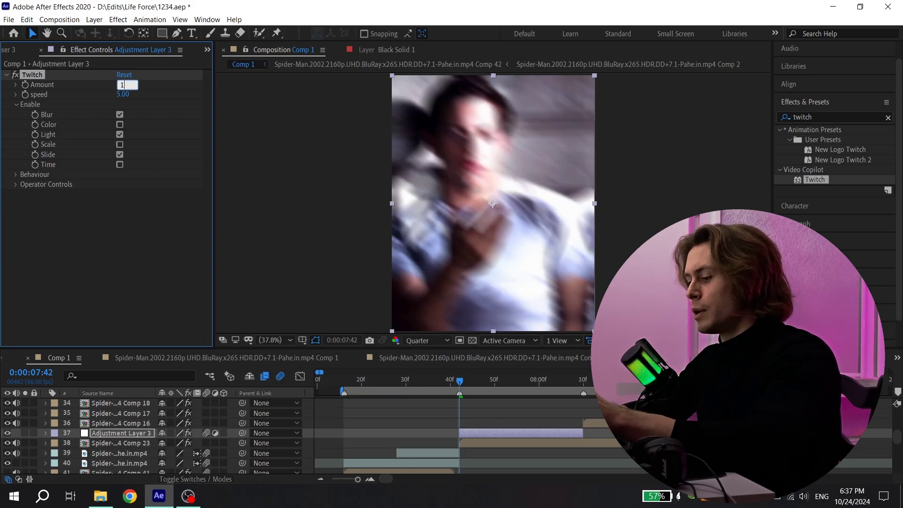
text(39)
key(Return)
click(120, 95)
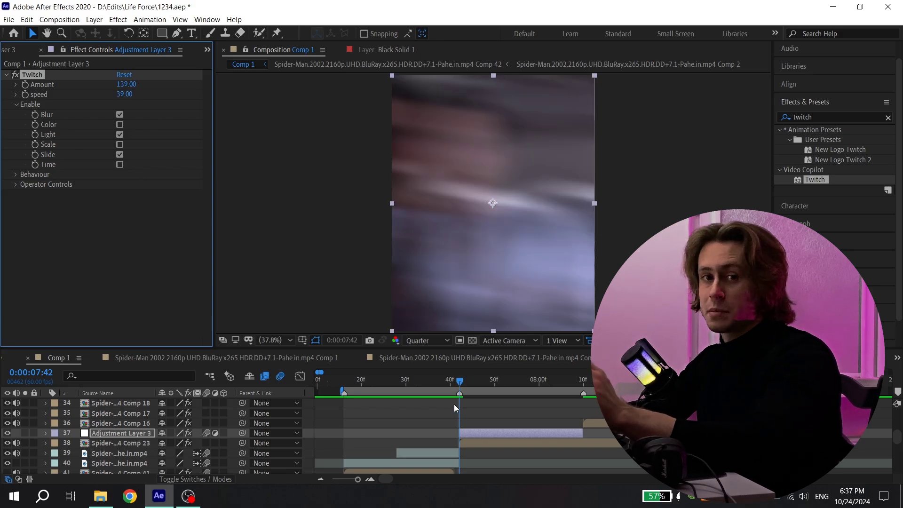
Keyframe Twitch's Amount and speed at 0 at 0:00:08:10 and apply Easy Ease to all their keyframes
click(583, 380)
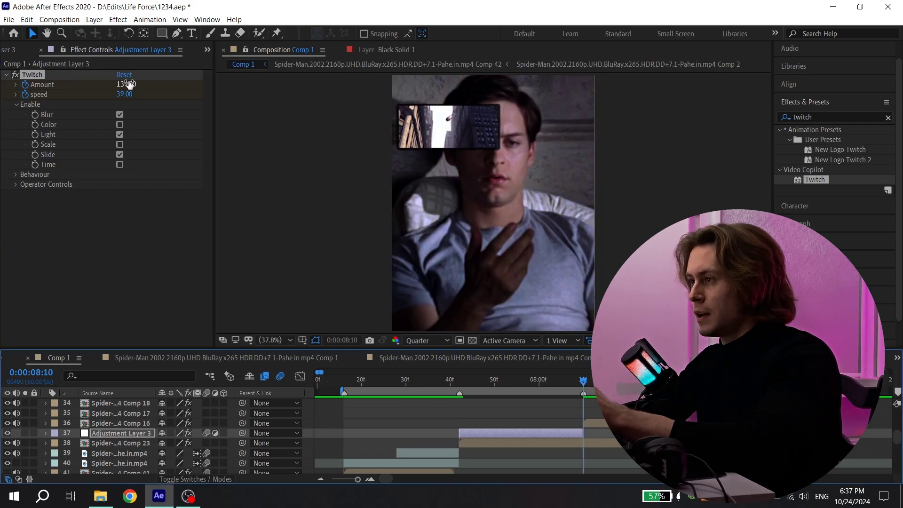
drag(129, 84, 119, 95)
key(u)
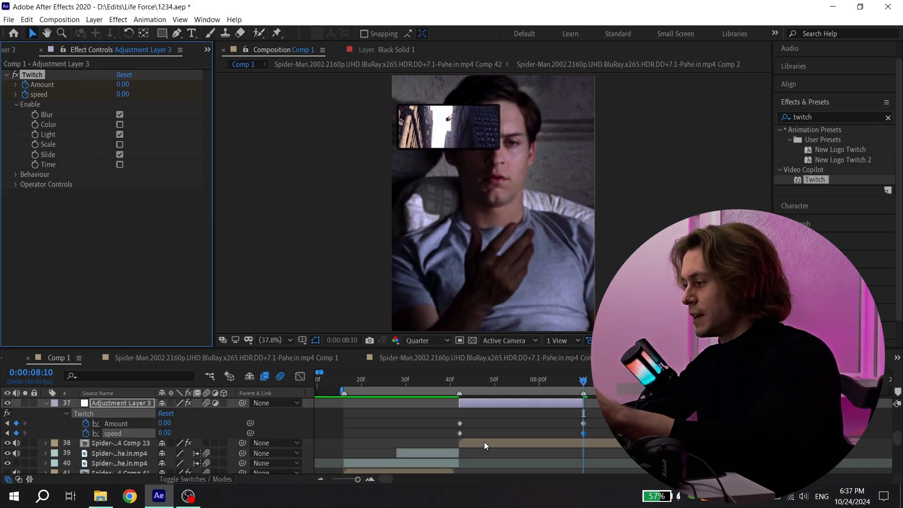
drag(437, 416, 611, 436)
Reshape Twitch's Amount value curve to drop steeply at the start and flatten towards its end, and preview the transition
click(301, 377)
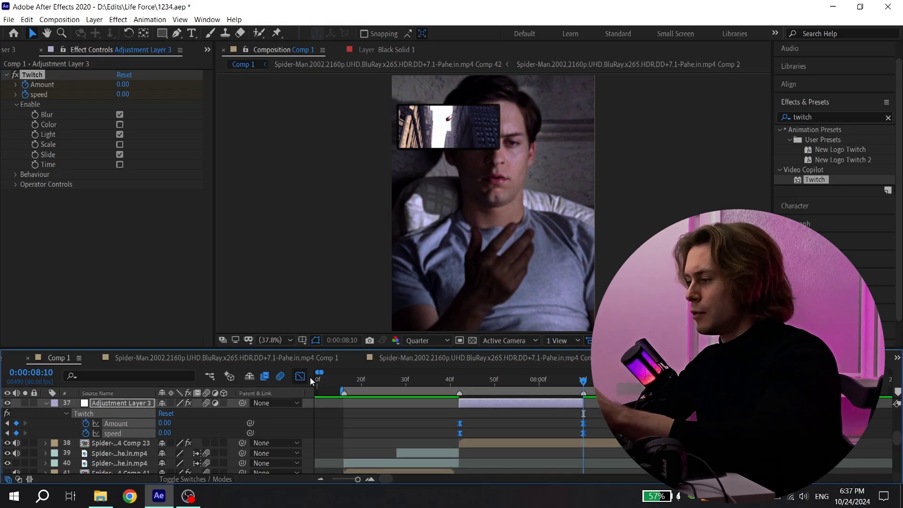
click(131, 453)
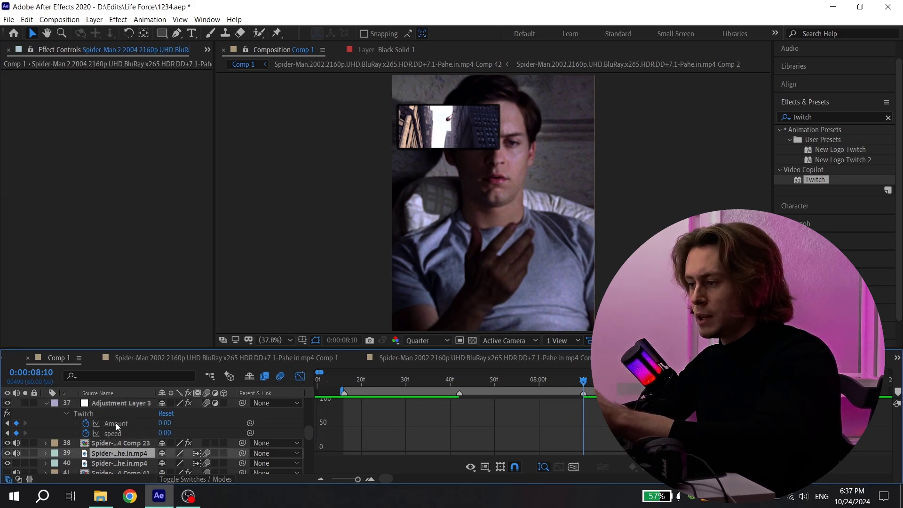
click(116, 424)
drag(499, 407, 448, 446)
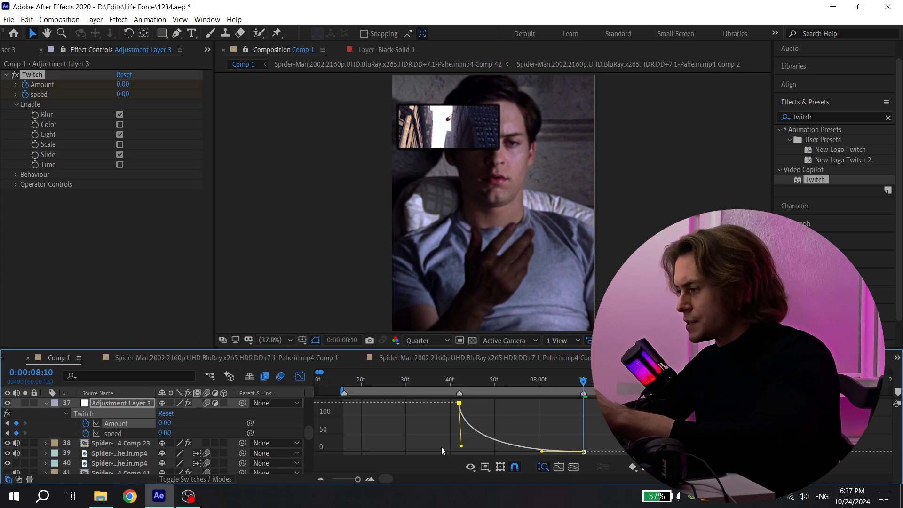
drag(542, 451, 460, 444)
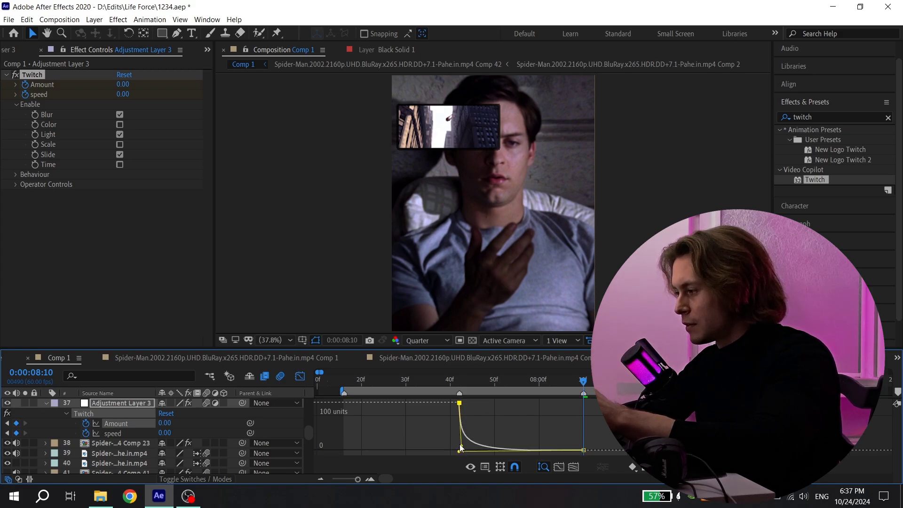
drag(455, 383, 436, 381)
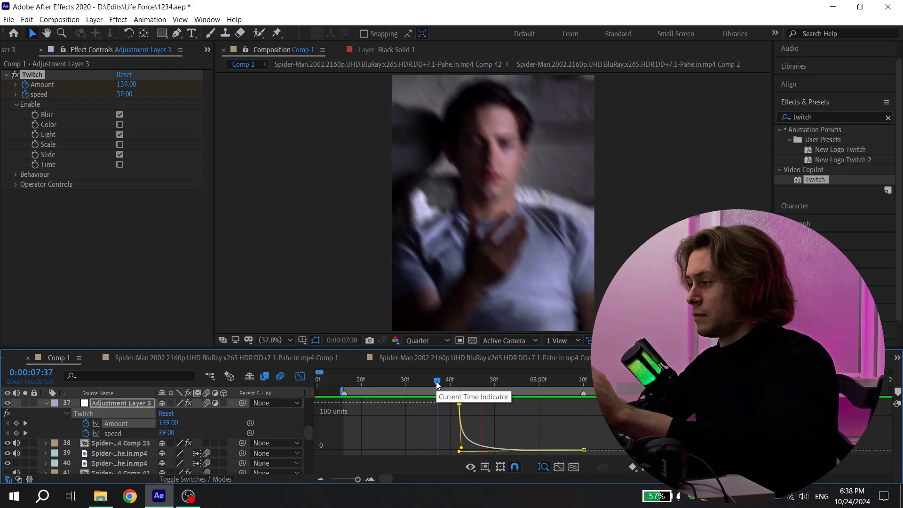
drag(436, 381, 421, 382)
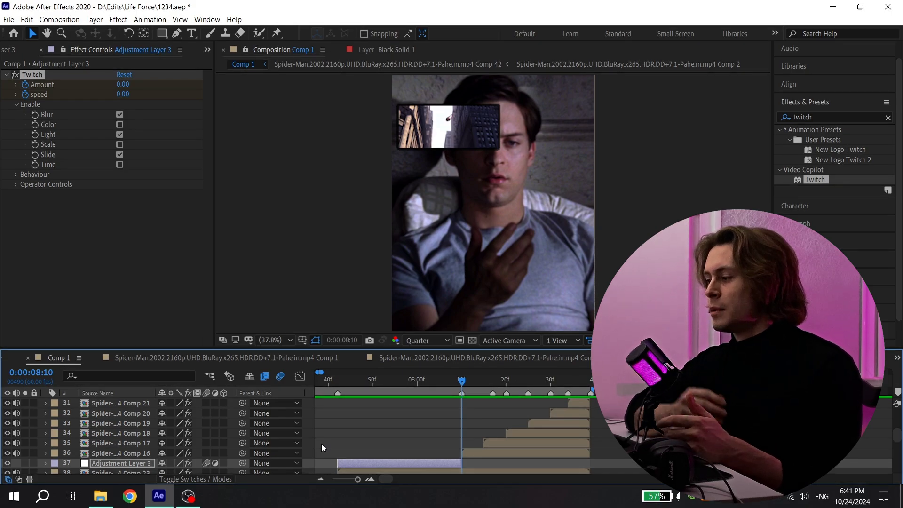
Open the Comp 23 precomp at main-timeline time 0:00:08:19 and open its clip for Roto Brush painting
click(502, 379)
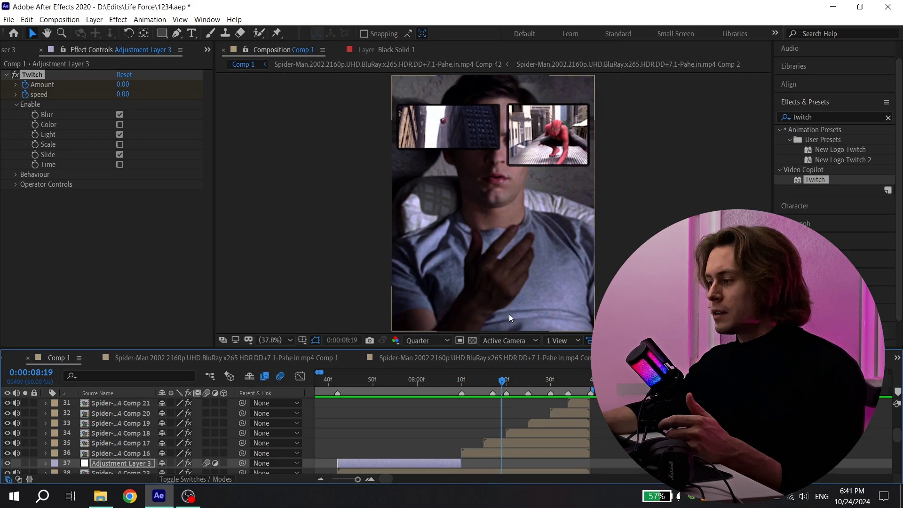
scroll(478, 430, down, 1)
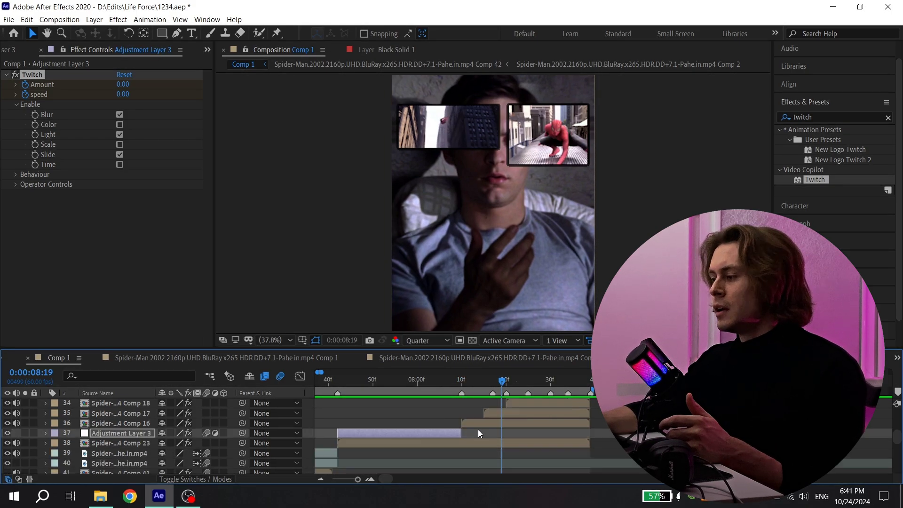
click(436, 443)
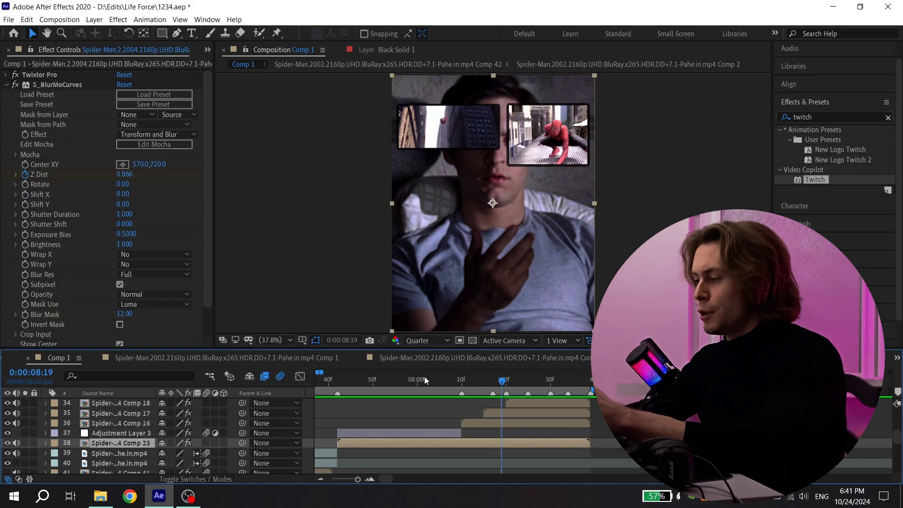
double_click(442, 441)
click(445, 403)
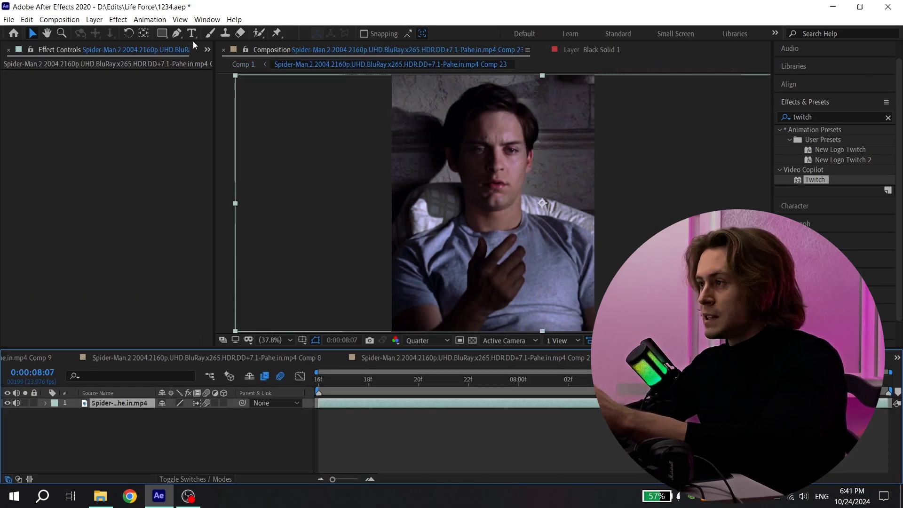
click(258, 34)
double_click(408, 403)
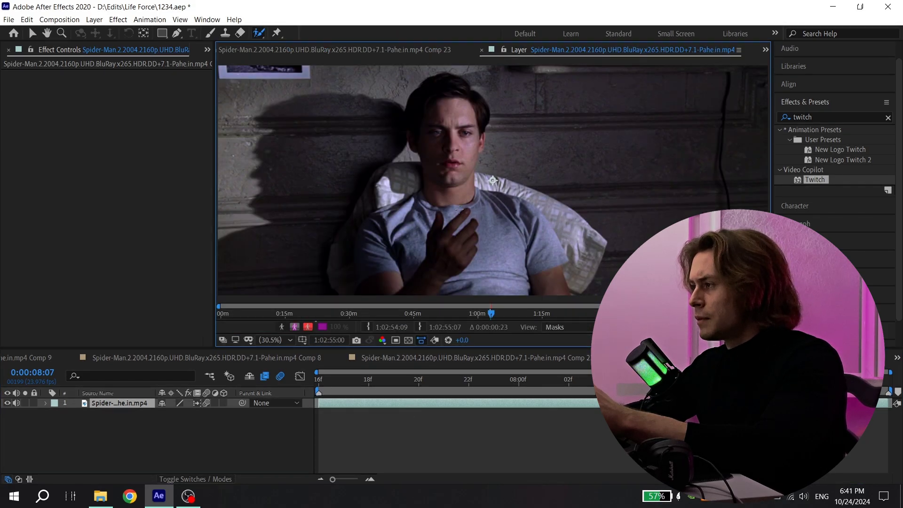
Paint Roto Brush foreground strokes over the man's head, neck and torso until his whole figure is outlined against the background
drag(447, 96, 453, 100)
key(ctrl+z)
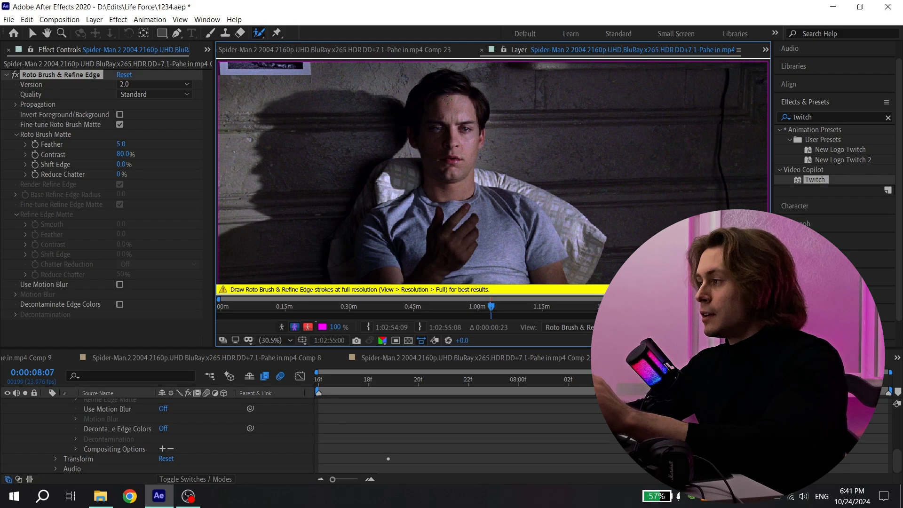
drag(449, 94, 449, 107)
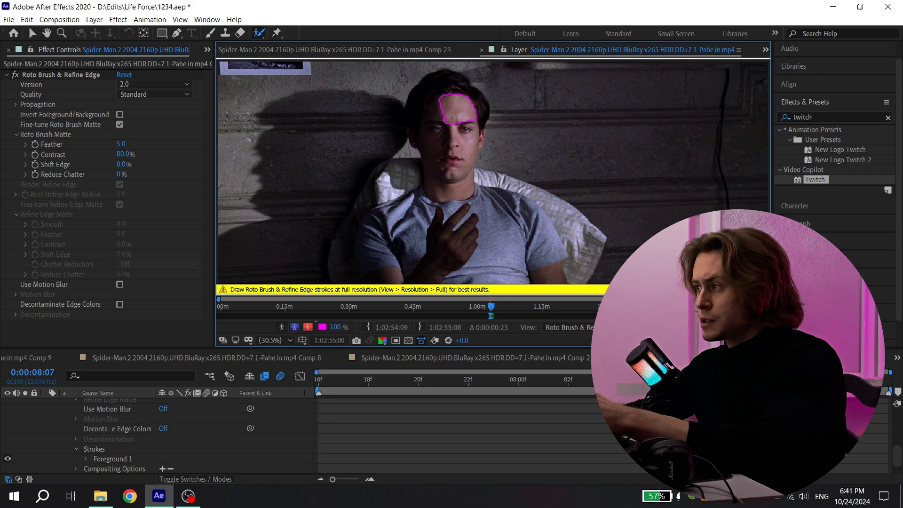
drag(445, 98, 456, 109)
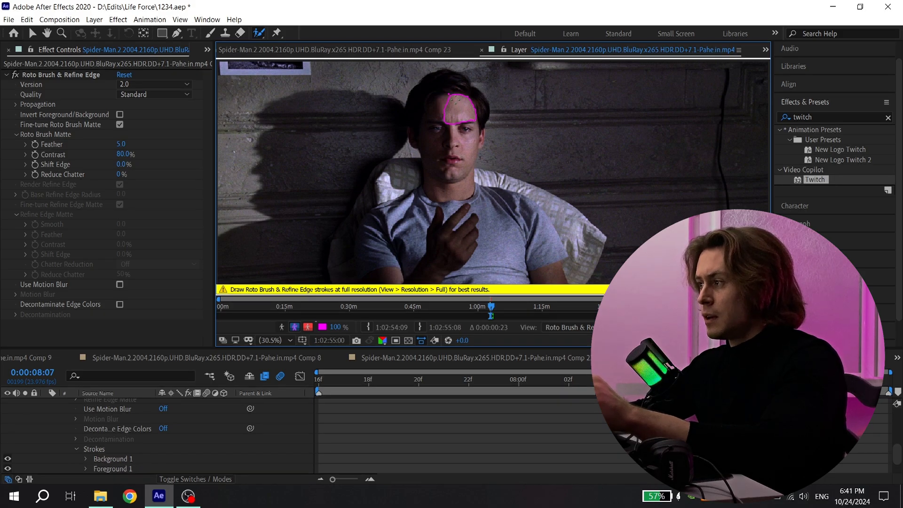
key(ctrl+z)
drag(440, 83, 436, 111)
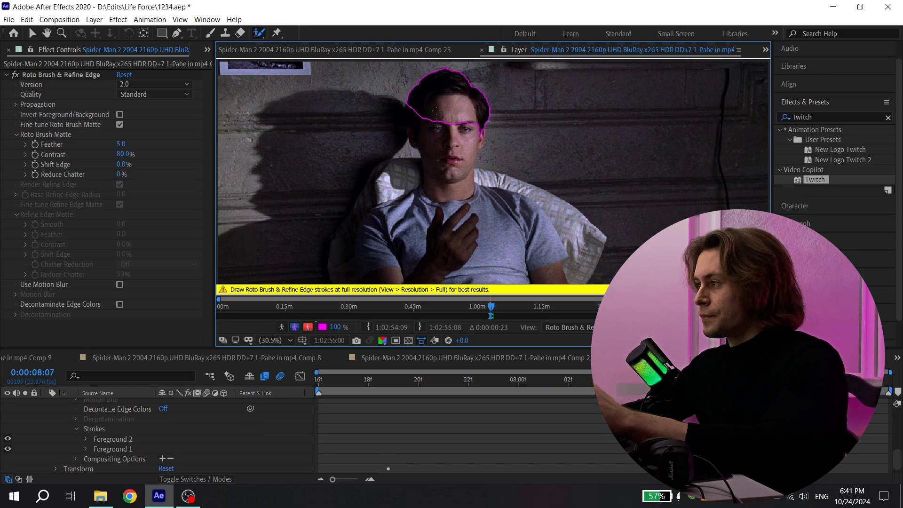
drag(442, 160, 443, 162)
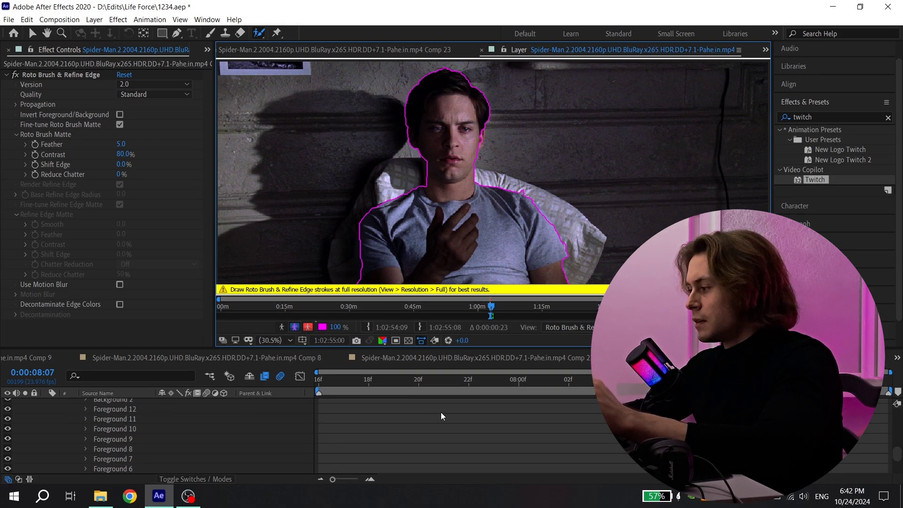
scroll(440, 412, down, 3)
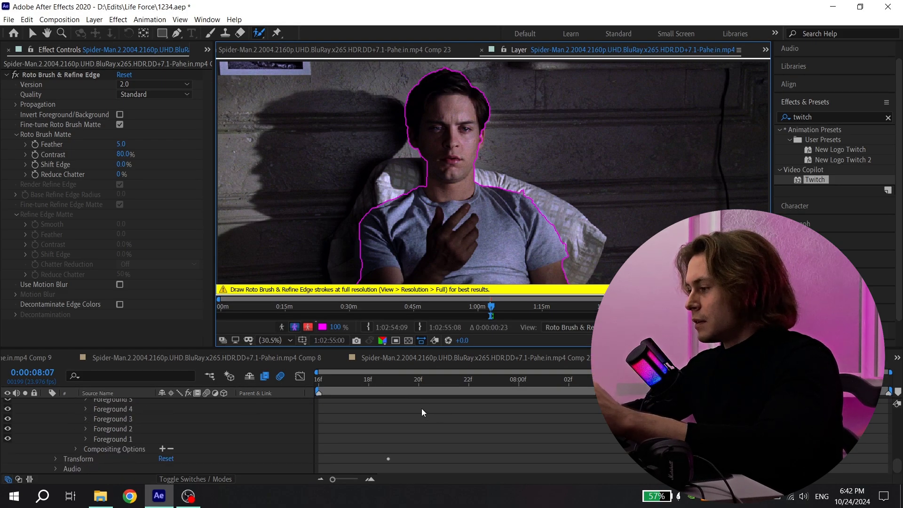
Check the Roto Brush outline from the precomp's start and set the effect's Quality to Best
click(319, 380)
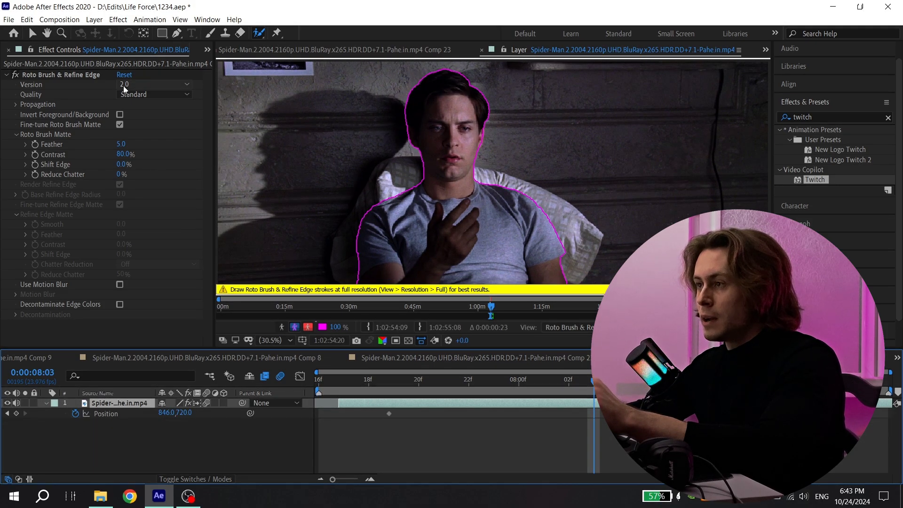
click(131, 94)
click(131, 115)
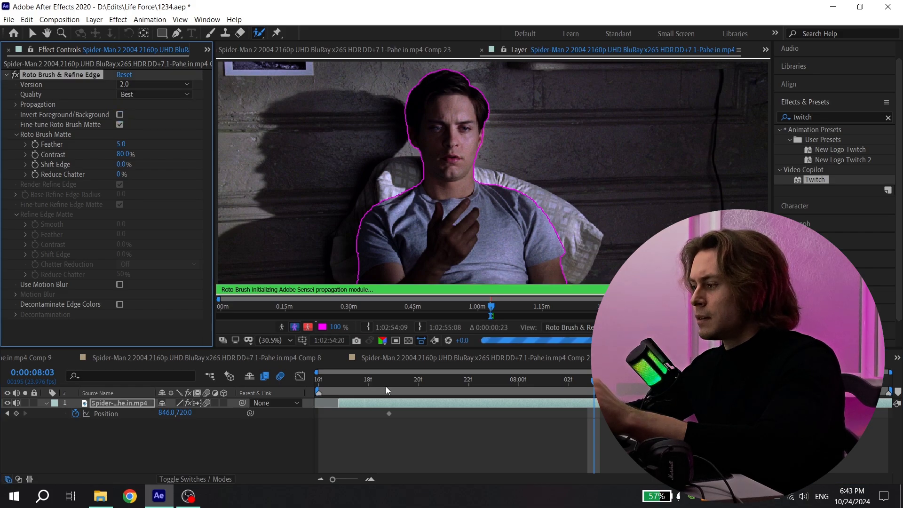
Duplicate the rotoscoped clip and delete Roto Brush & Refine Edge from the lower copy so it serves as the background
click(392, 405)
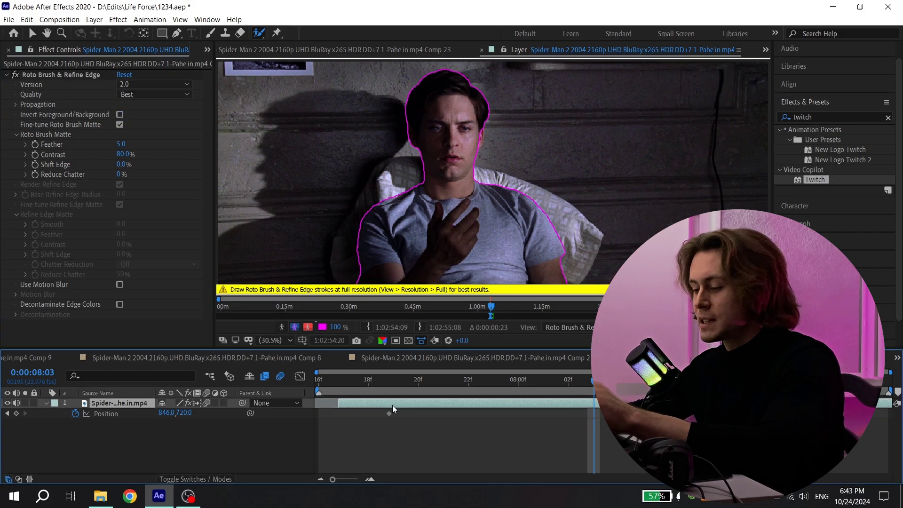
key(ctrl+d)
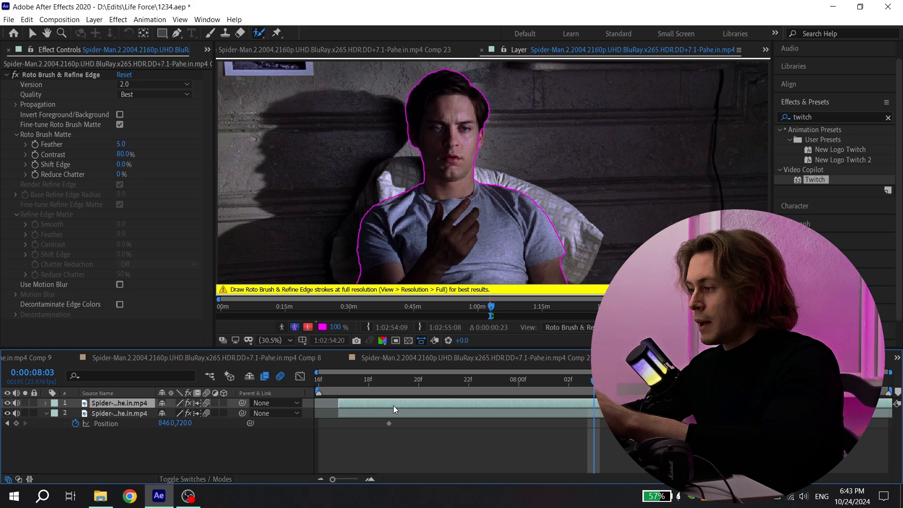
click(366, 414)
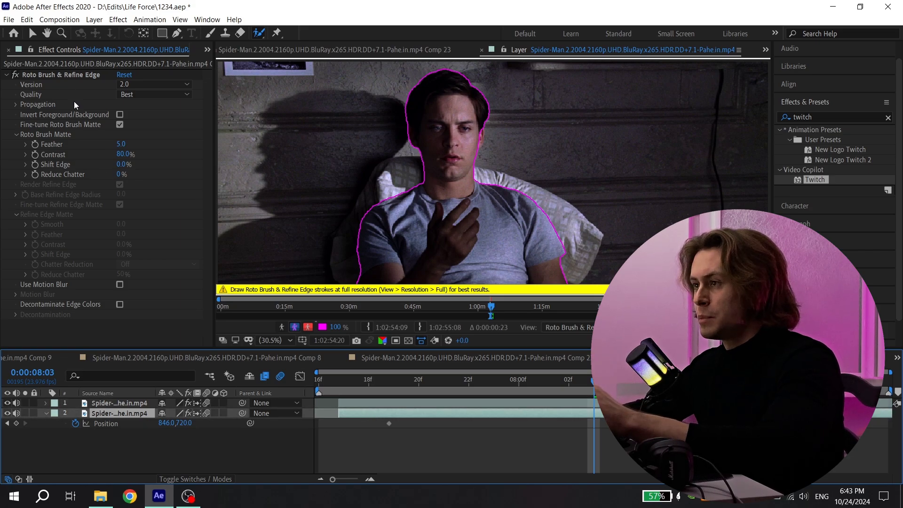
click(38, 75)
key(Delete)
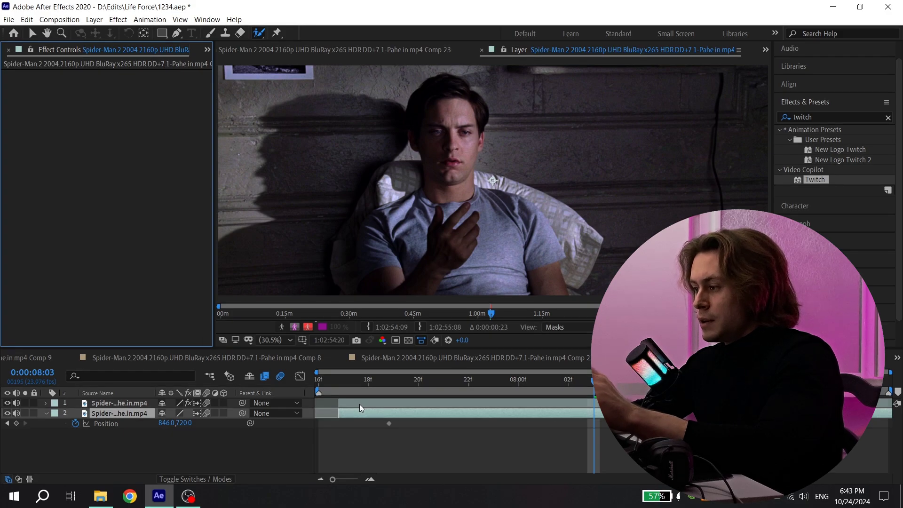
Copy both clip layers into Comp 1, directly under Adjustment Layer 3, and align their start with Comp 23's start
shift+click(359, 403)
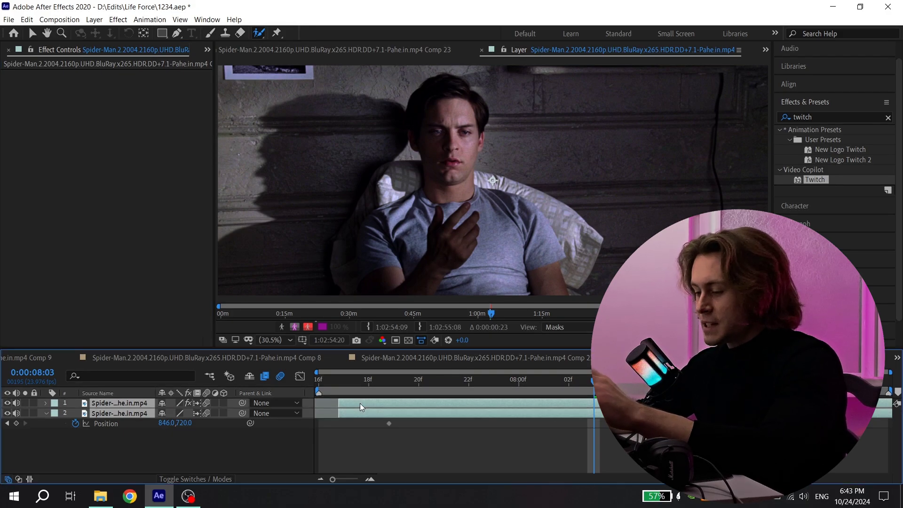
click(301, 50)
click(243, 64)
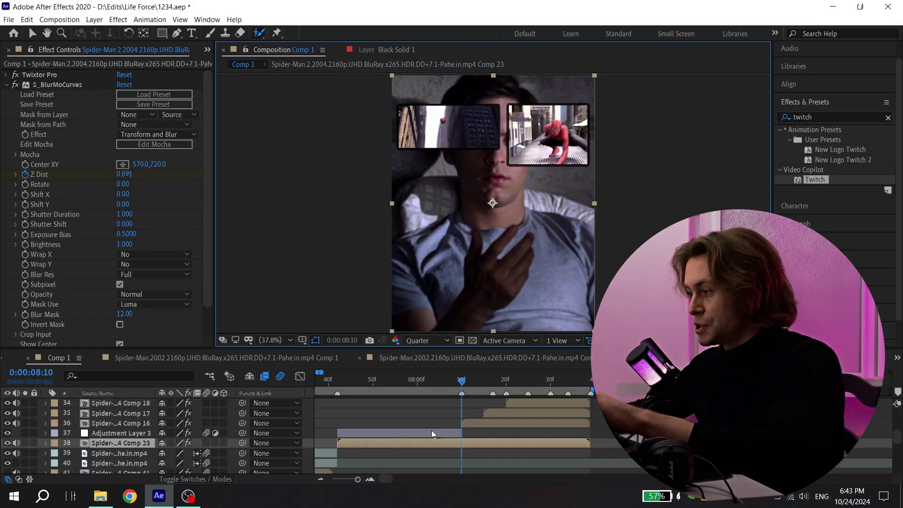
scroll(434, 430, down, 1)
scroll(437, 430, up, 1)
scroll(438, 431, down, 1)
click(408, 443)
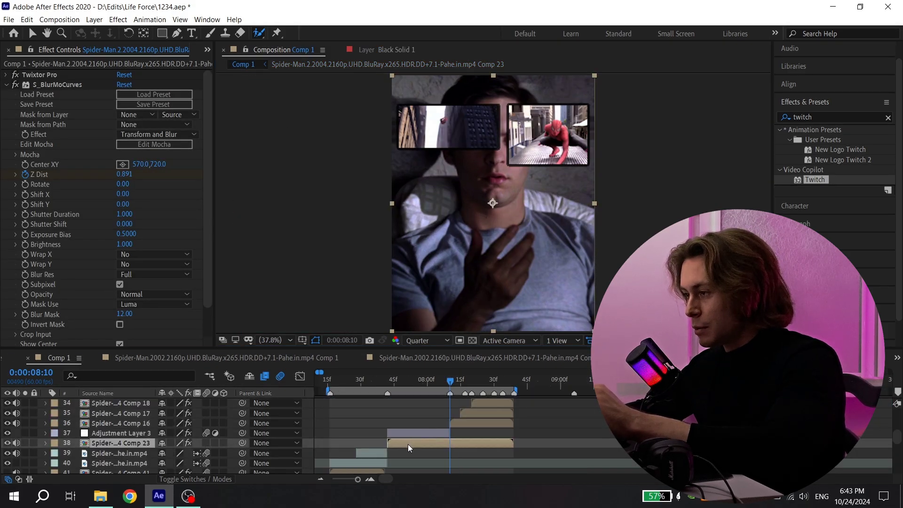
scroll(407, 444, down, 1)
scroll(407, 444, up, 1)
key(ctrl+v)
scroll(436, 418, down, 5)
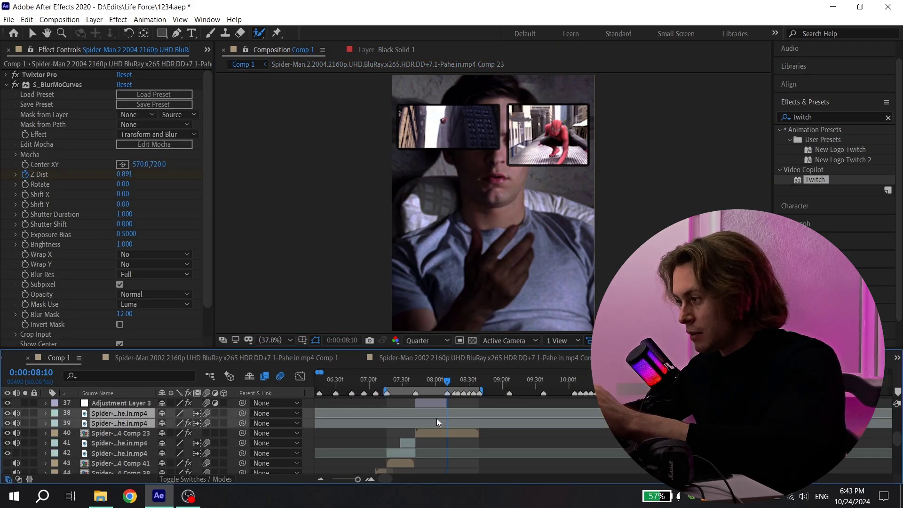
scroll(336, 418, up, 2)
drag(326, 417, 616, 417)
scroll(592, 416, up, 3)
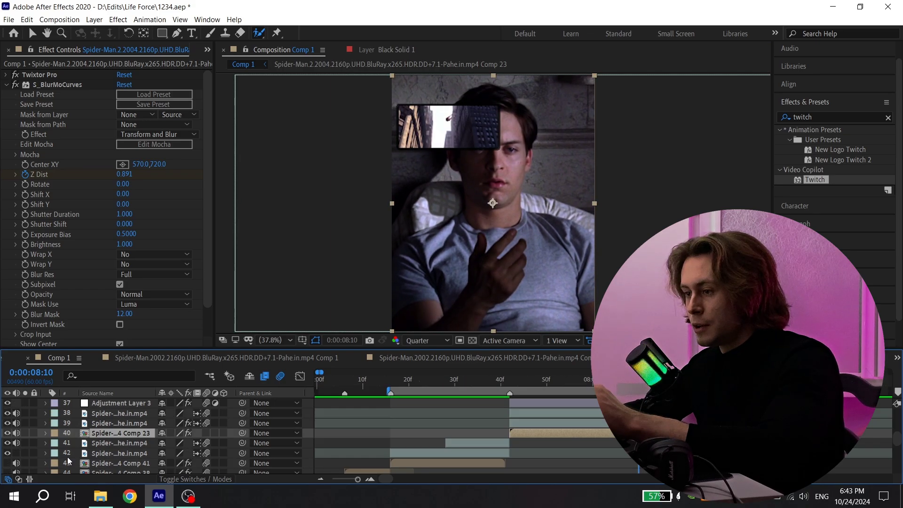
Hide the Comp 23 layer and move the Comp 16 and Comp 17 overlays between the rotoscoped clip and the background clip
click(8, 432)
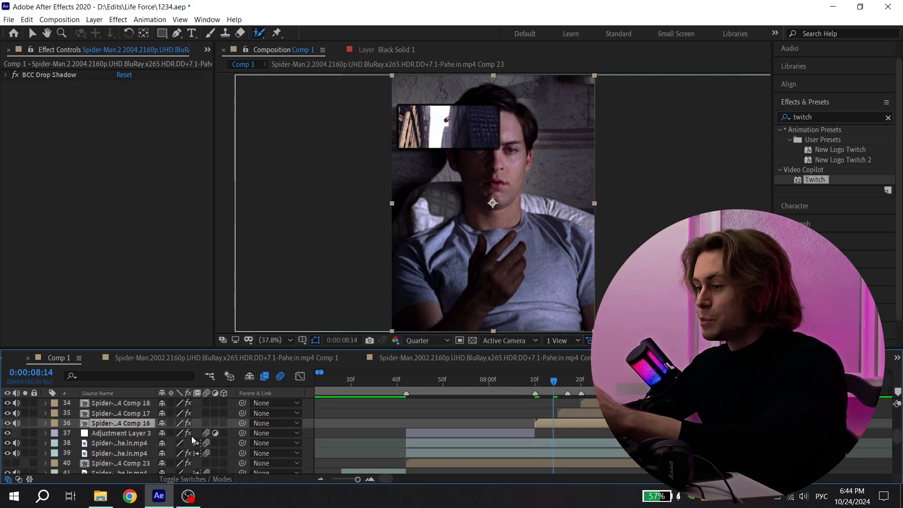
mouse_move(140, 422)
mouse_down()
mouse_move(145, 454)
mouse_move(151, 430)
mouse_up()
click(557, 441)
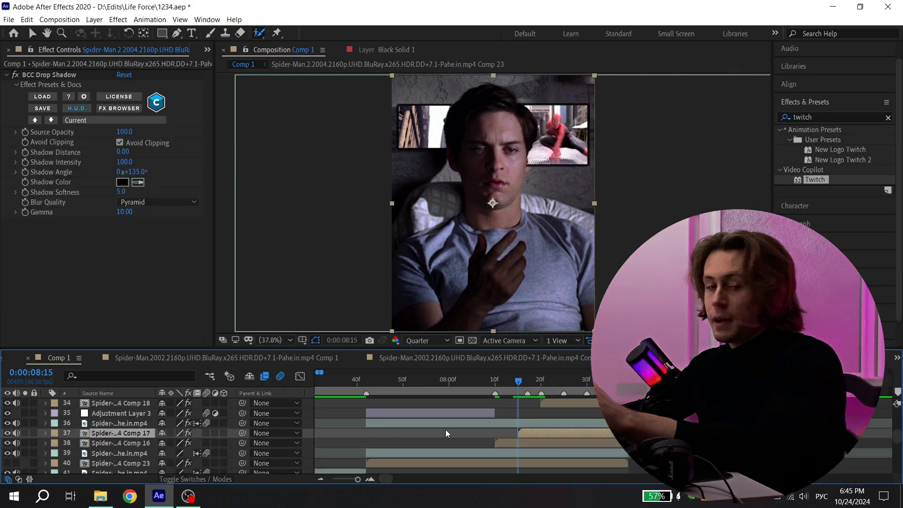
Pre-compose the background clip, moving all attributes and adjusting the duration to the layer's time span
click(402, 461)
scroll(402, 442, down, 1)
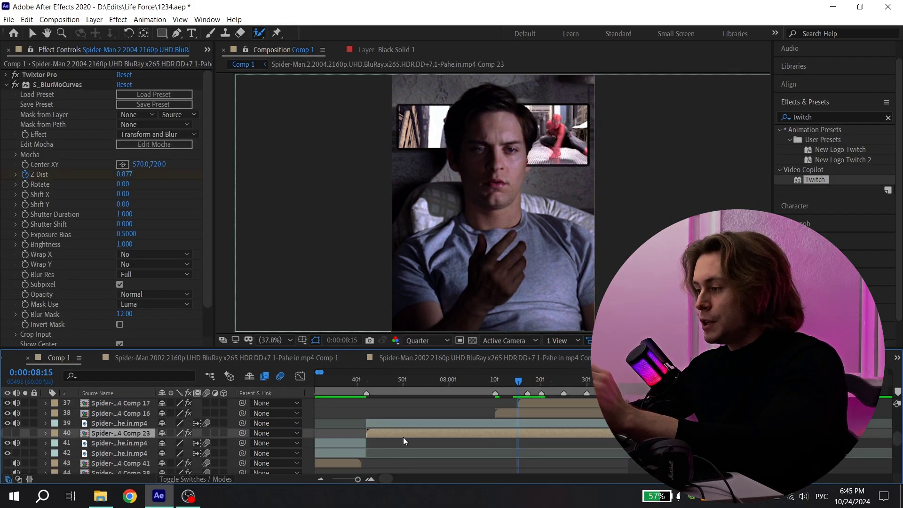
scroll(401, 442, up, 1)
click(396, 453)
right_click(394, 453)
click(414, 398)
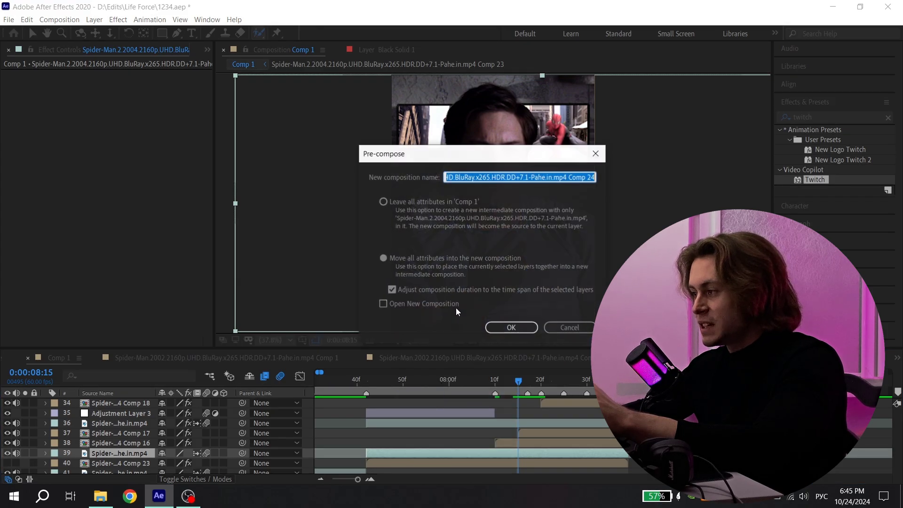
key(Return)
Copy the keyframed Twixtor Pro and S_BlurMoCurves effects from the hidden Comp 23 layer, and delete that layer
click(376, 462)
scroll(381, 452, down, 2)
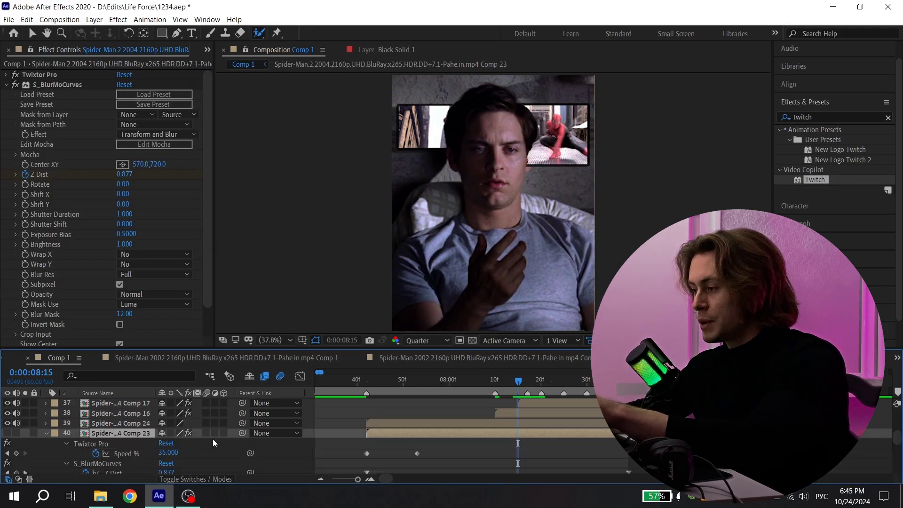
key(u)
click(128, 423)
shift+click(122, 441)
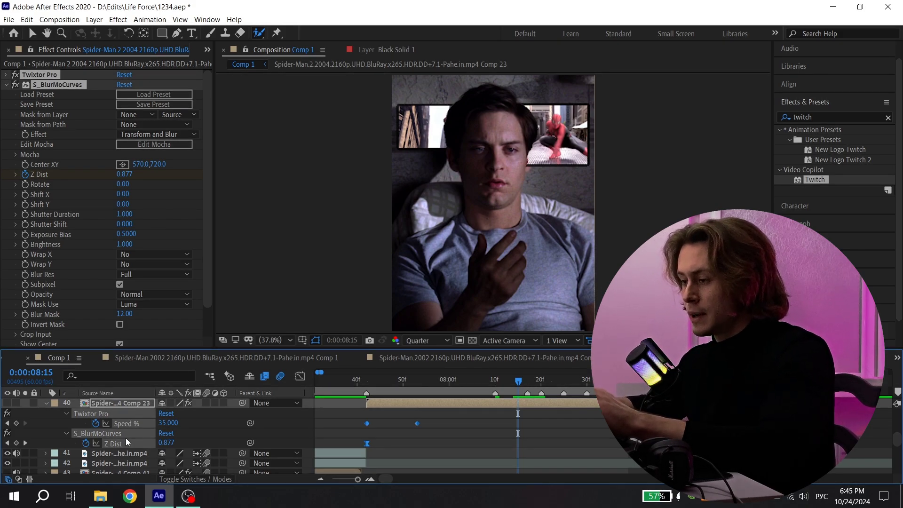
click(370, 404)
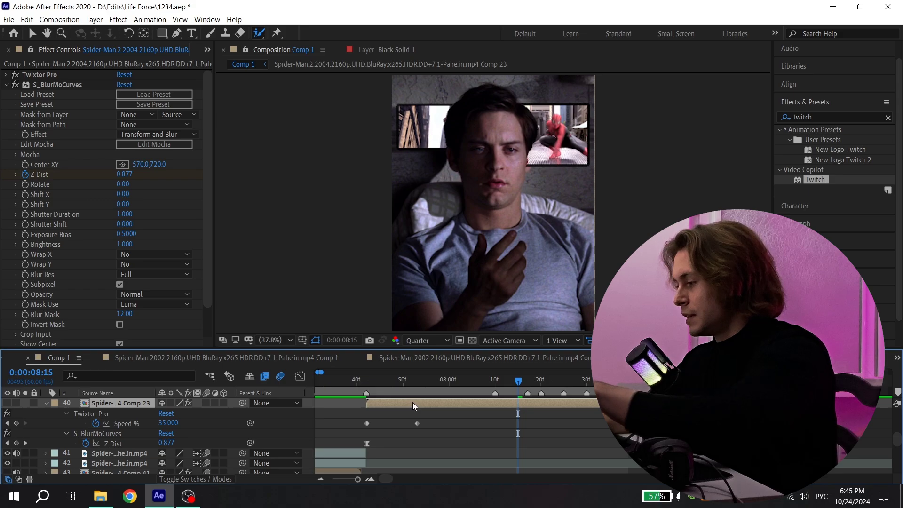
key(Delete)
Paste Twixtor Pro and S_BlurMoCurves onto the Comp 24 background and Comp 25 subject precomps at 0:00:07:42, and preview the edit
scroll(404, 401, up, 1)
click(367, 381)
scroll(425, 425, up, 1)
click(393, 452)
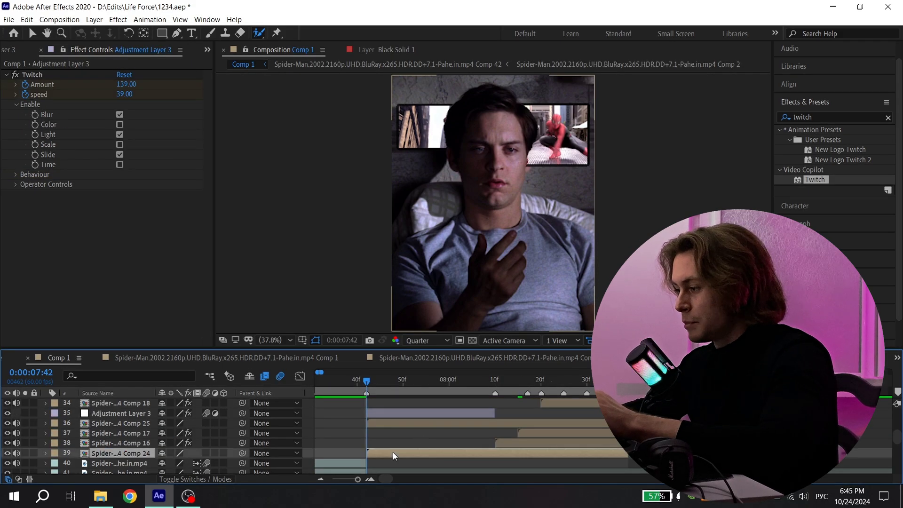
scroll(416, 432, down, 1)
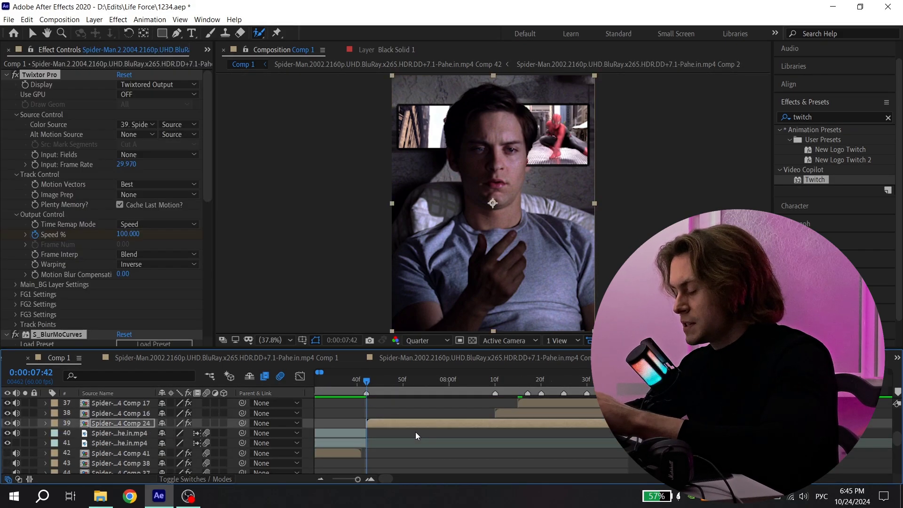
scroll(413, 430, up, 1)
click(402, 427)
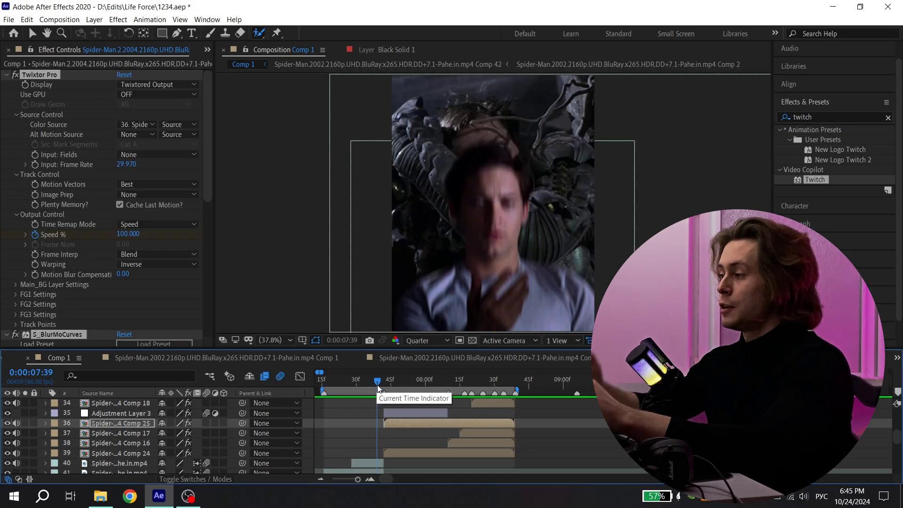
key(space)
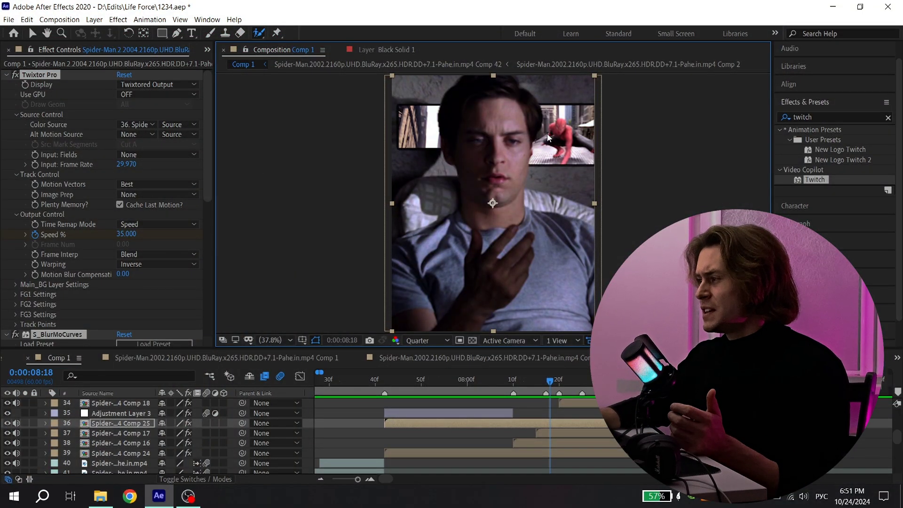
Set the composition's preview resolution to Full to inspect the frame at 0:00:08:18, and reopen the resolution choices
click(441, 340)
click(433, 364)
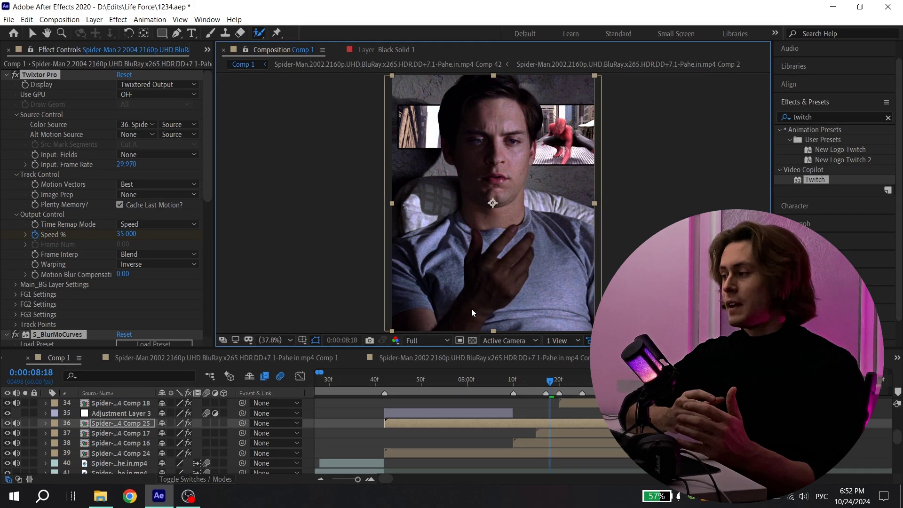
click(436, 338)
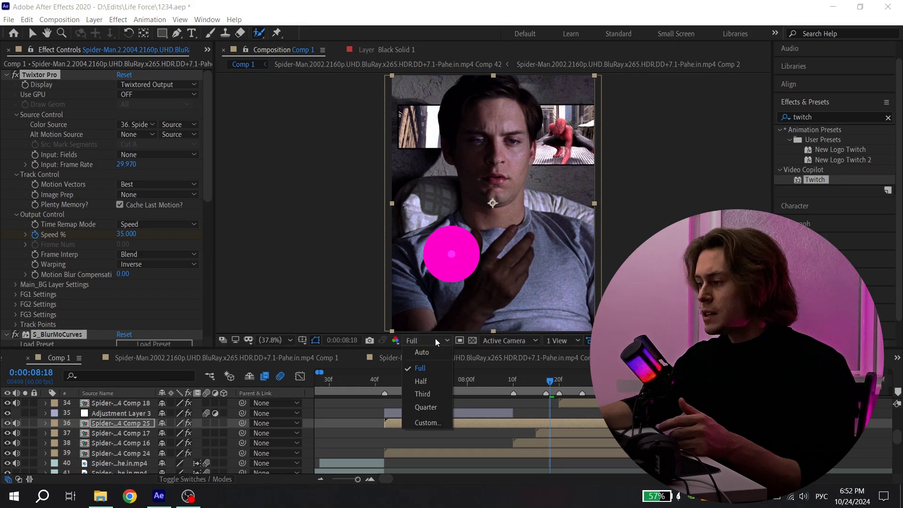